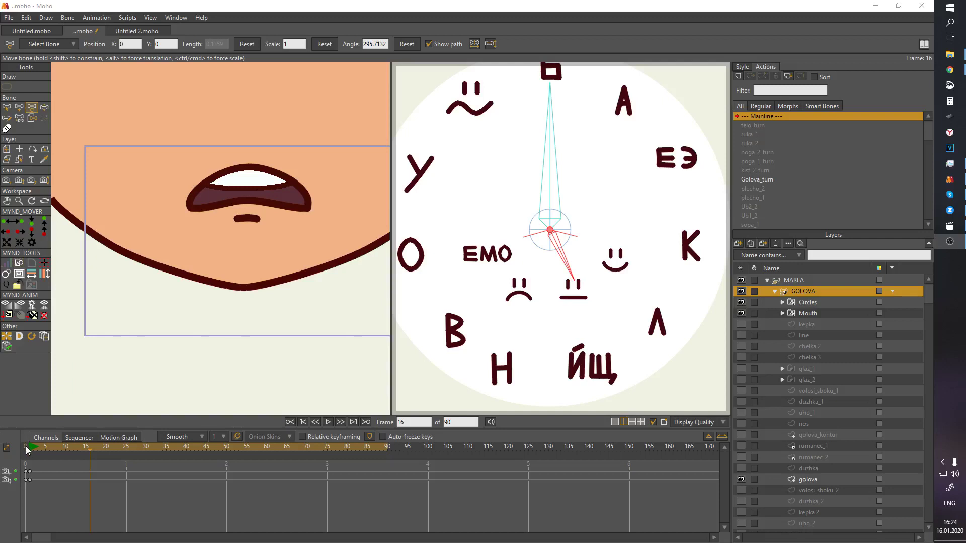
At frame 1, rotate the letter bone through О and ЙЩ to Н, and the emotion bone through the frown to the smiling face.
left_click(27, 447)
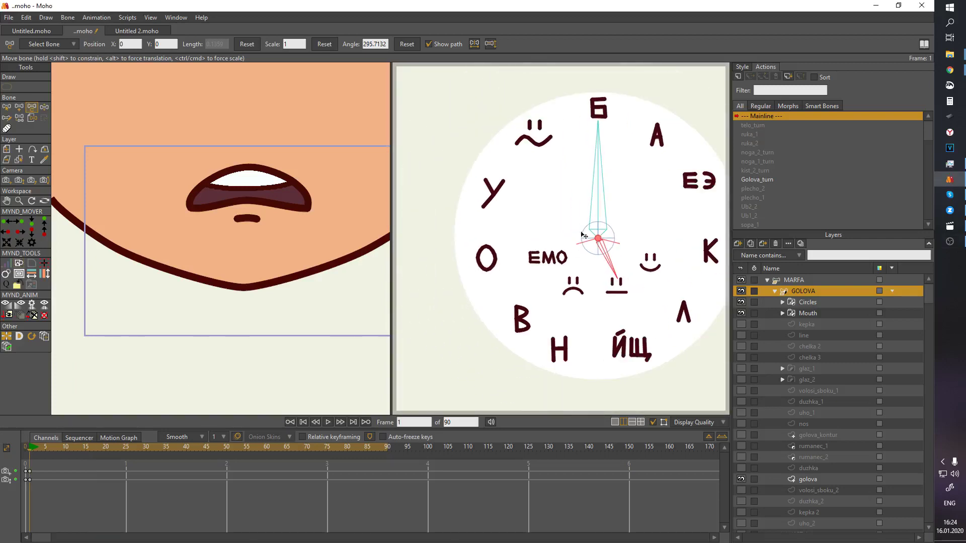
left_click_drag(581, 234, 588, 217)
left_click_drag(606, 138, 518, 235)
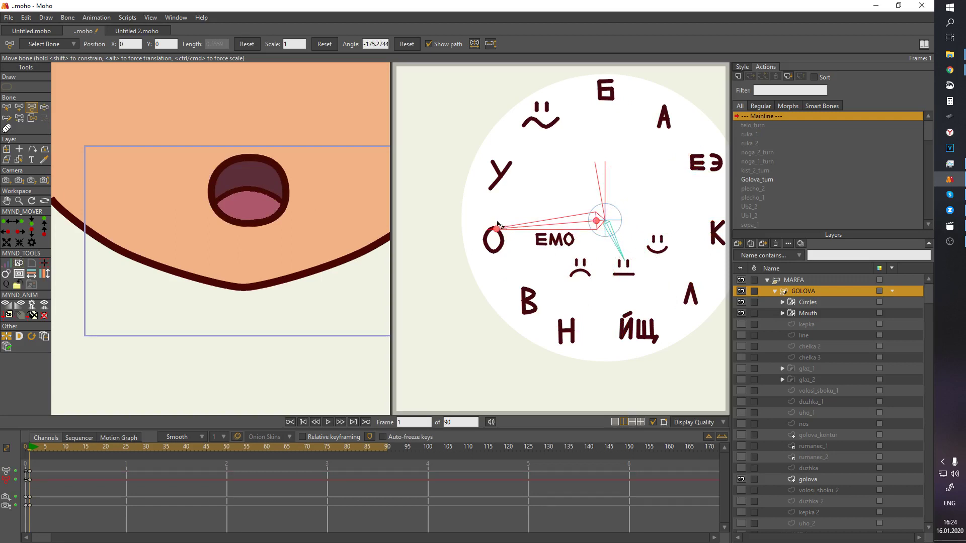
left_click_drag(596, 255, 655, 240)
left_click_drag(549, 189, 650, 314)
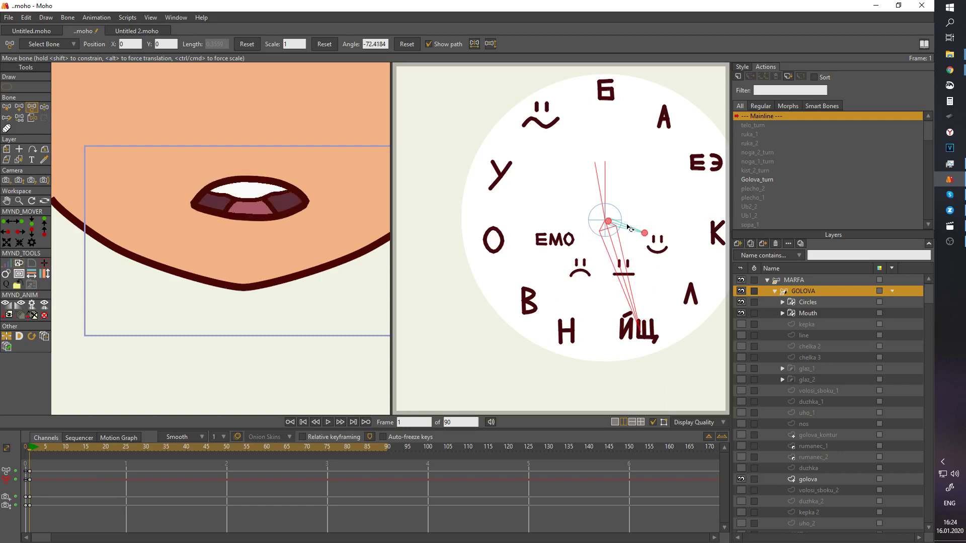
left_click_drag(635, 229, 582, 266)
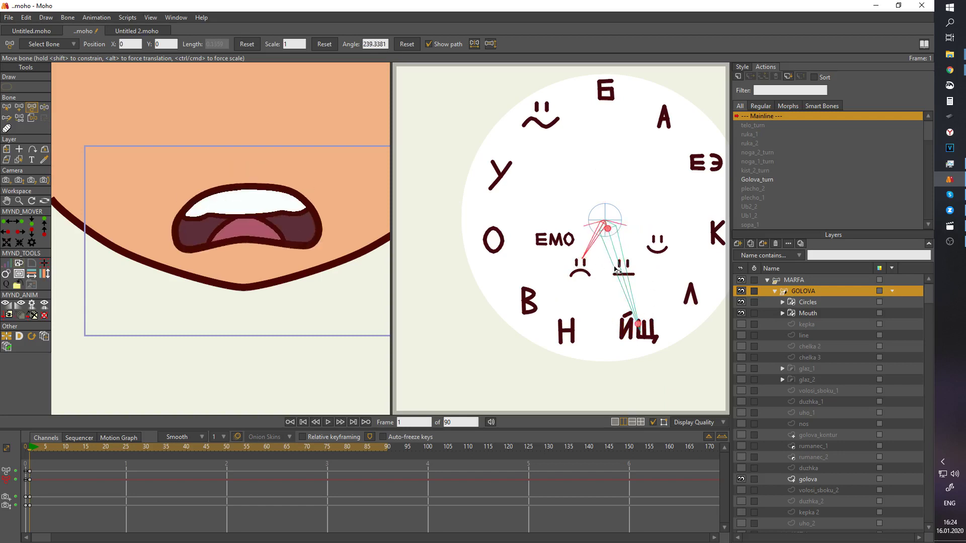
left_click_drag(588, 302, 580, 301)
left_click_drag(589, 246, 643, 238)
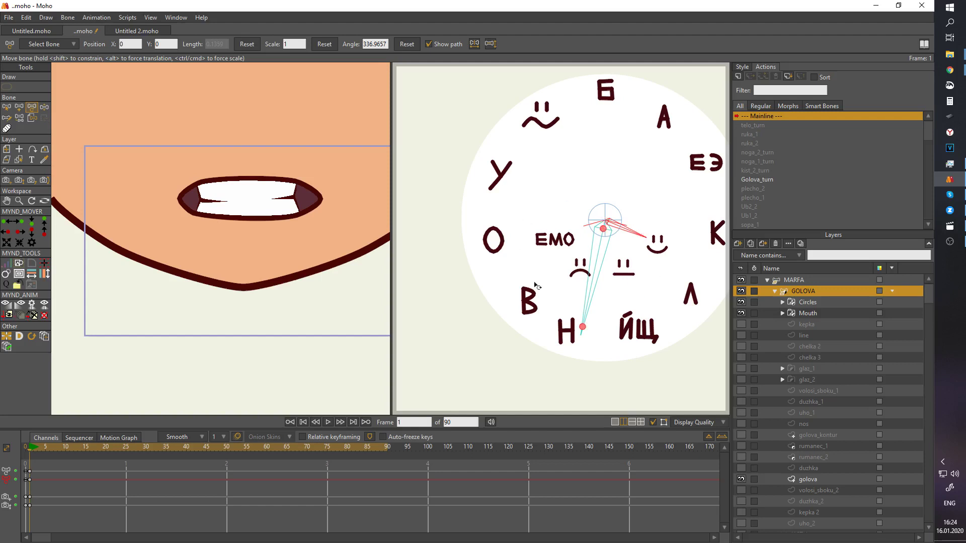
Switch to the Untitled 2 document and draw a wide, flat oval near the centre of Layer 1.
left_click(148, 29)
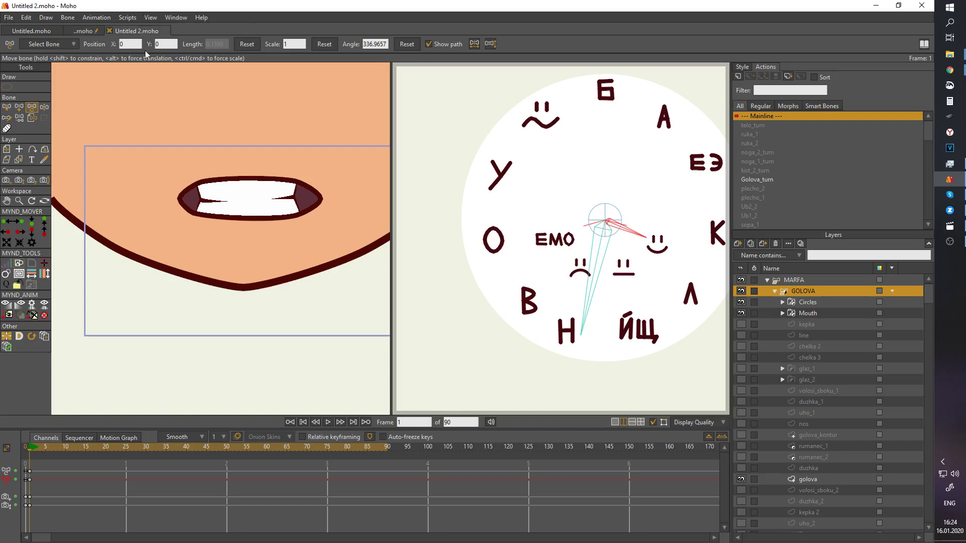
key("e")
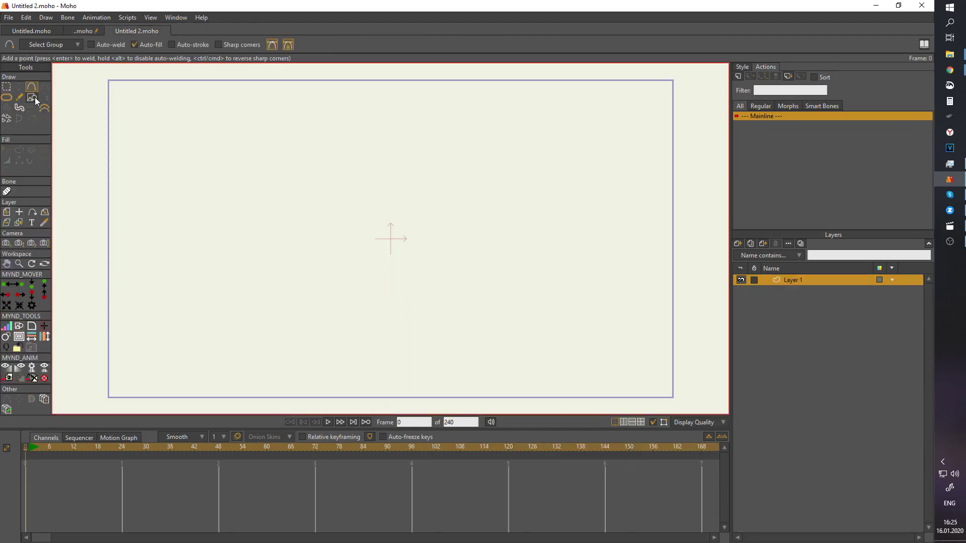
left_click_drag(323, 201, 487, 249)
key("ctrl+z")
left_click(121, 46)
left_click_drag(328, 213, 455, 268)
left_click_drag(413, 244, 480, 247)
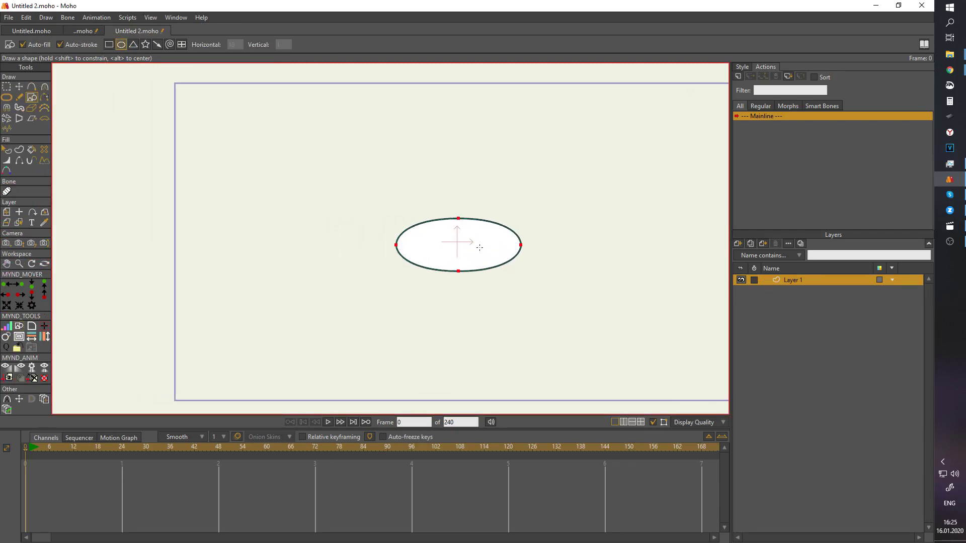
Turn the oval's two side points into sharp corners and move them up to form an open smiling mouth.
key("g")
left_click_drag(378, 239, 249, 219)
key("c")
key("t")
left_click_drag(449, 239, 472, 226)
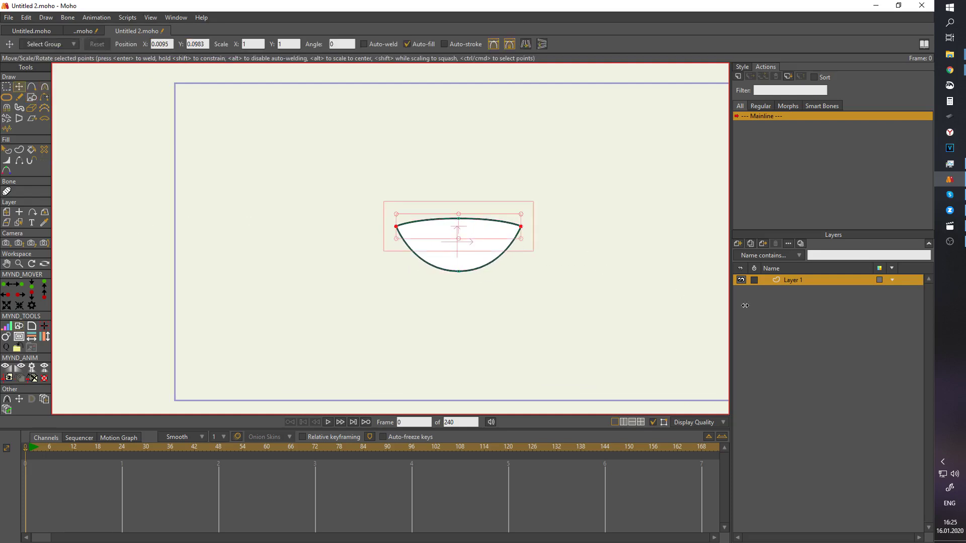
Fill the mouth shape with dark red from the Face.png swatches and set its stroke width to 7.
left_click(742, 66)
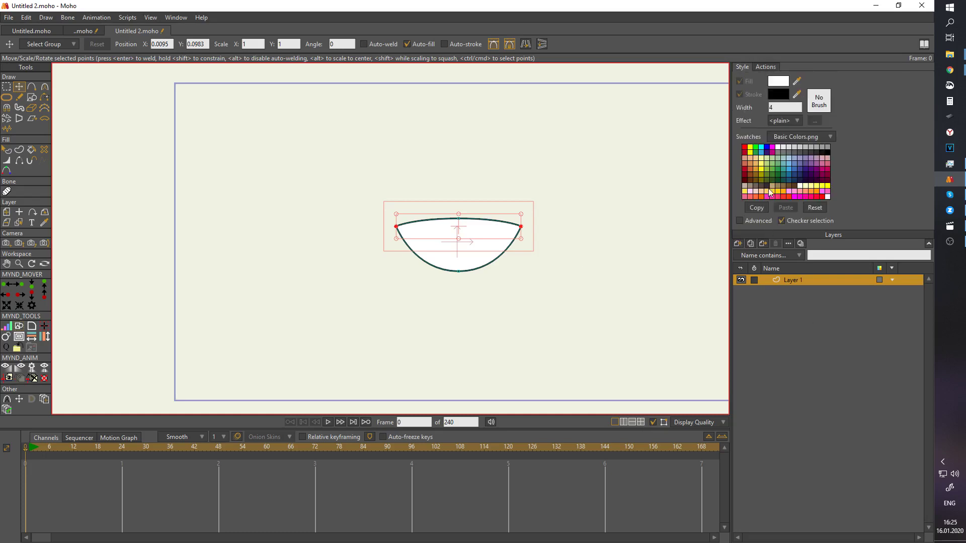
left_click(801, 136)
left_click(813, 186)
key("q")
left_click(818, 189)
scroll(782, 108, "up", 3)
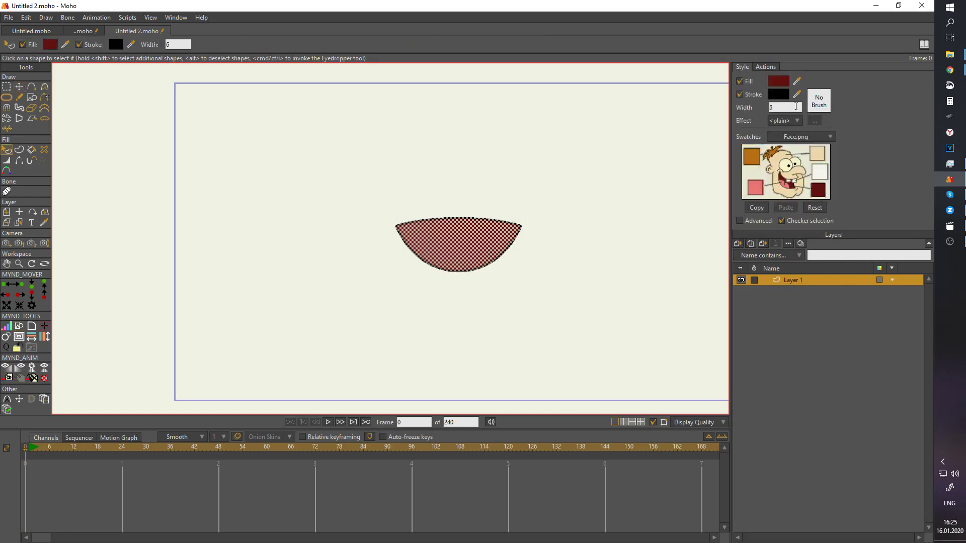
key("Return")
Add a vector layer named Язык above the mouth layer and rename Layer 1 as Рот.
left_click(738, 244)
left_click(753, 254)
double_click(798, 281)
key("alt+shift")
type("Язык")
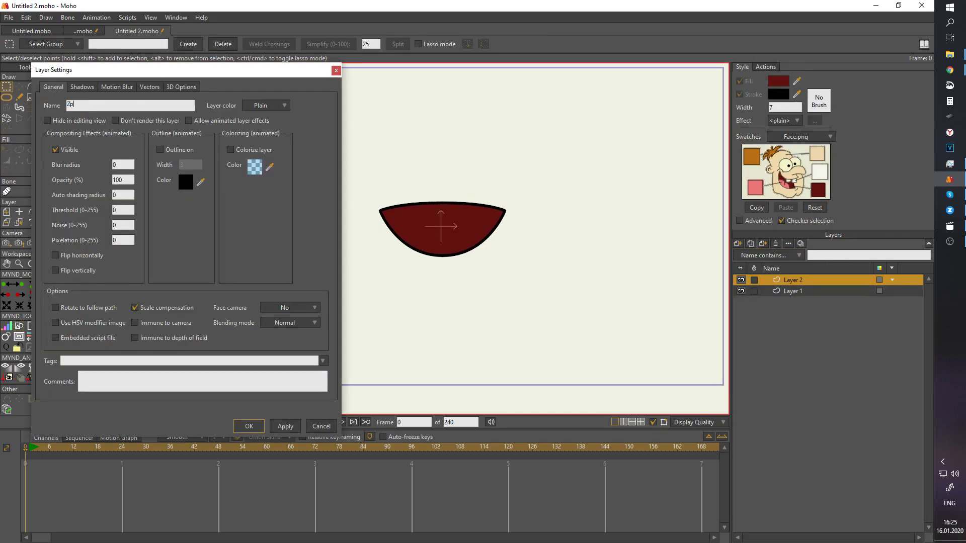
key("Return")
double_click(823, 294)
type("Рот")
key("Return")
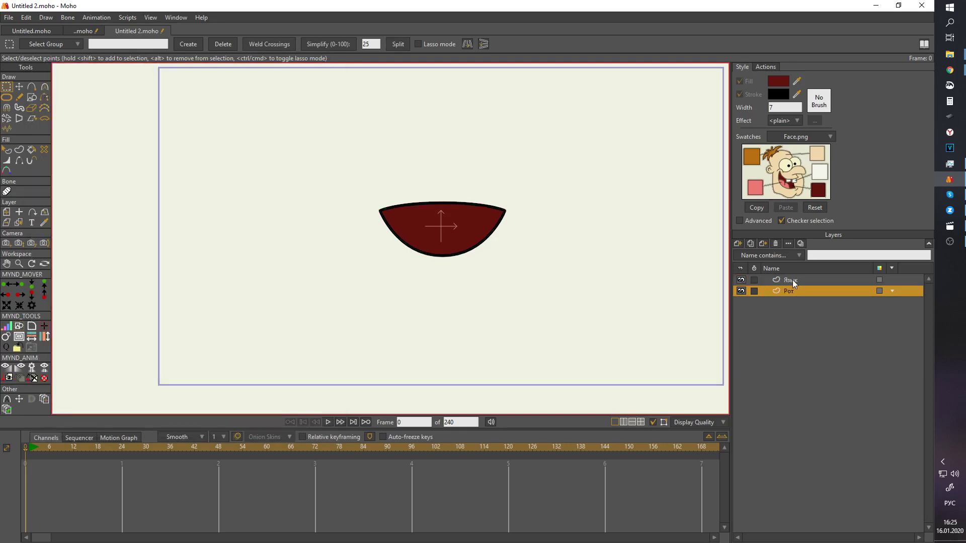
On the Язык layer, draw an oval tongue over the mouth's lower edge, centre it and fill it with pink.
left_click(793, 280)
key("s")
mouse_move(434, 231)
left_mouse_down()
mouse_move(485, 276)
mouse_move(485, 267)
left_mouse_up()
key("t")
left_click_drag(464, 250, 449, 250)
key("q")
left_click(448, 250)
left_click(755, 188)
left_click(607, 210)
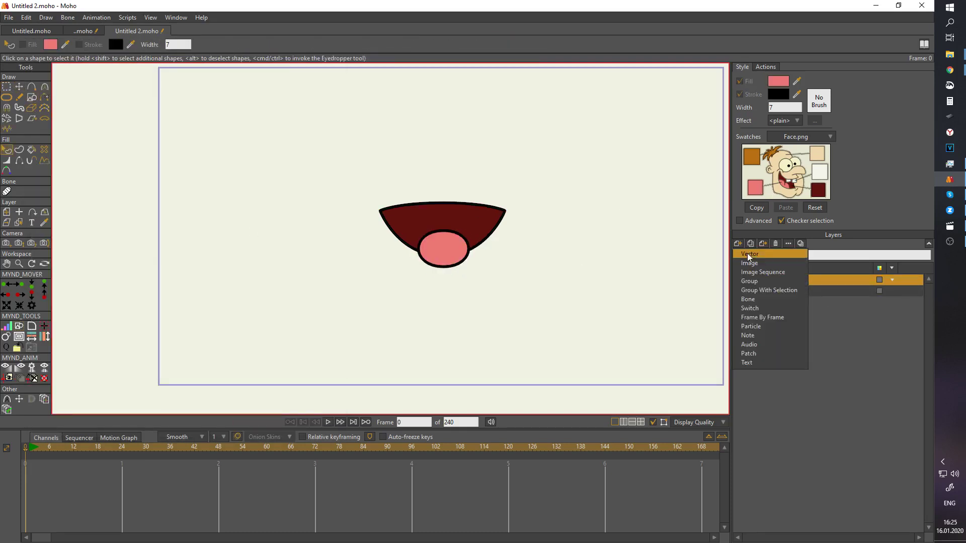
Add a new vector layer named Зубы above the Язык layer.
left_click(738, 244)
left_click(749, 256)
type("Pубы")
key("Return")
key("alt+shift")
Draw a rectangular tooth on the Зубы layer, duplicate it into two upper and two lower teeth, and fill them off-white.
key("s")
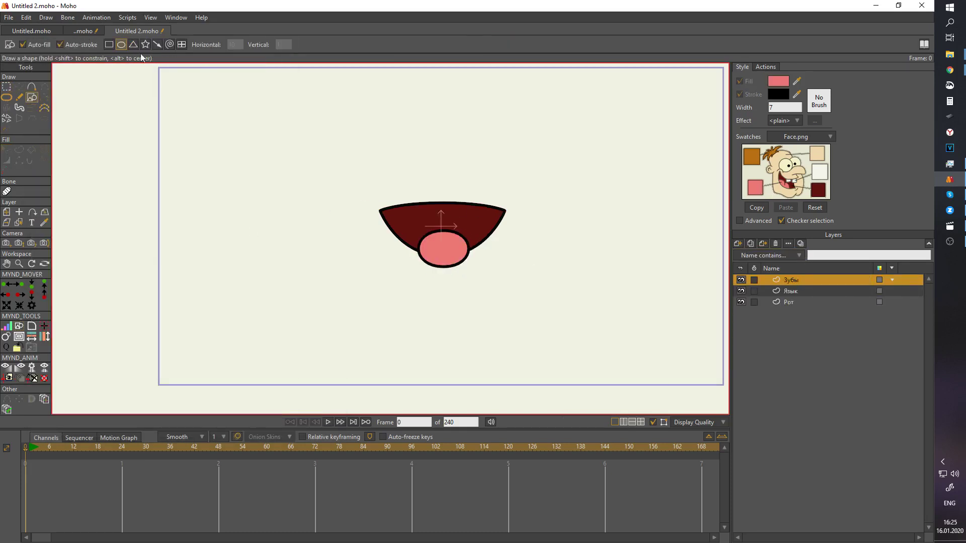
left_click(108, 44)
mouse_move(409, 183)
left_mouse_down()
mouse_move(434, 226)
mouse_move(461, 208)
left_mouse_up()
key("t")
key("ctrl+c")
key("ctrl+v")
key("q")
left_click(424, 206, "shift")
left_click(819, 172)
key("g")
left_click_drag(391, 157, 505, 237)
Group the Зубы, Язык and Рот layers and name the group А.
left_click(794, 302, "shift")
right_click(794, 303)
left_click(832, 344)
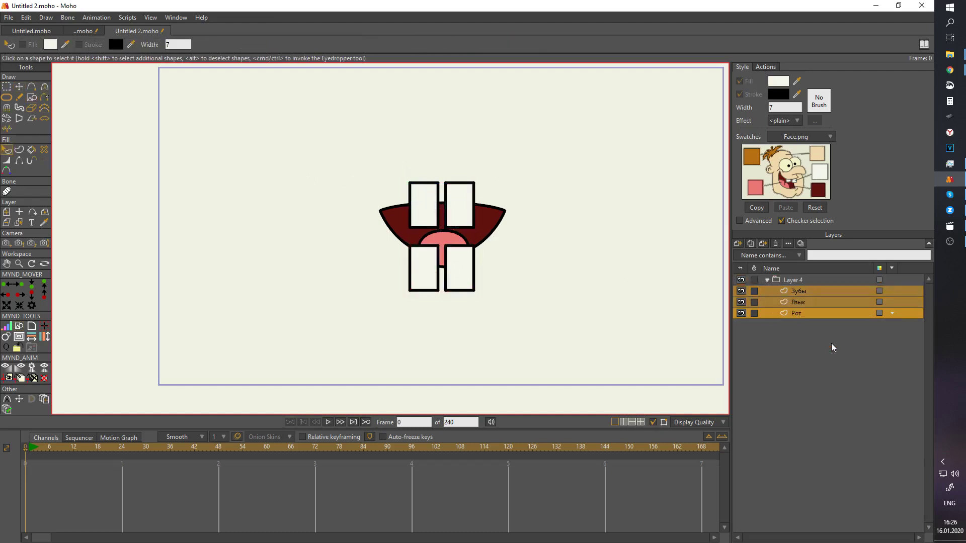
double_click(796, 280)
type("H")
key("alt+shift")
type("А")
key("Return")
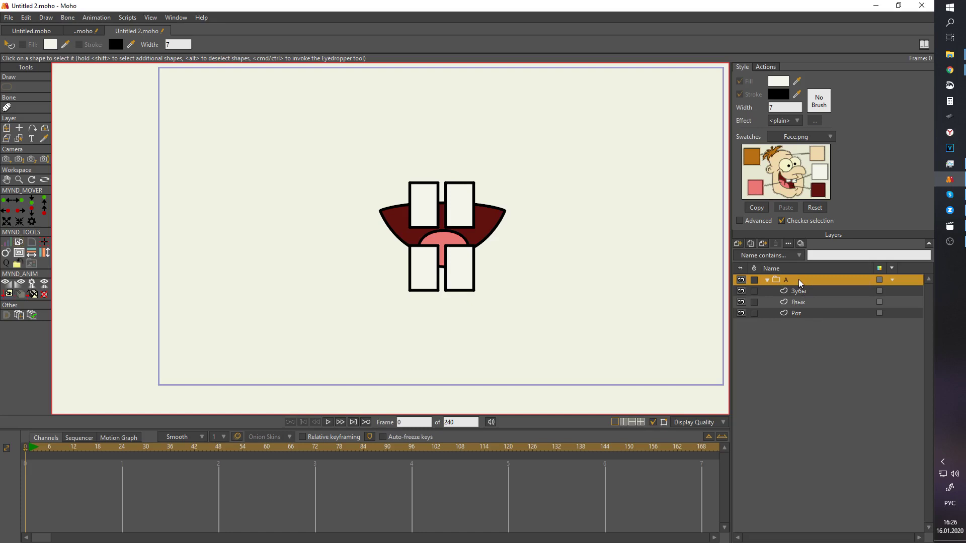
Set the group mask of the А group to Hide all.
double_click(762, 280)
left_click(150, 89)
left_click(124, 151)
left_click_drag(204, 66, 369, 67)
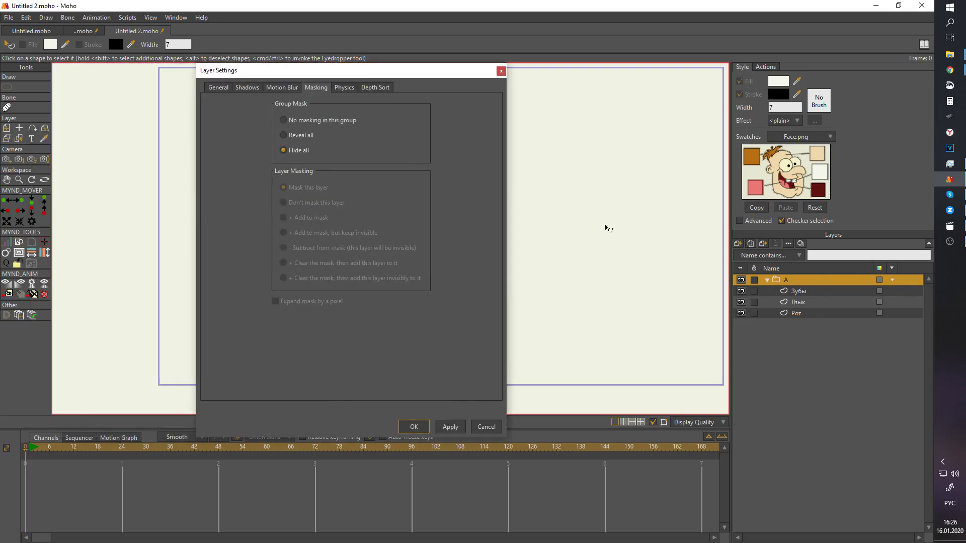
left_click(448, 427)
left_click(414, 427)
Set the Рот layer's masking to add to mask, so the teeth and tongue are clipped to the mouth.
double_click(795, 313)
left_click(322, 86)
left_click(297, 151)
left_click(414, 427)
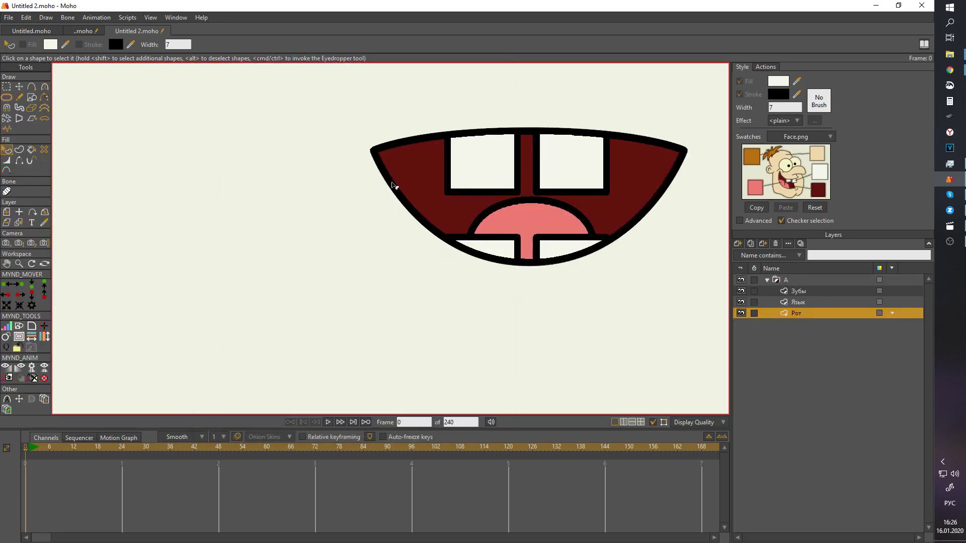
scroll(588, 315, "down", 3)
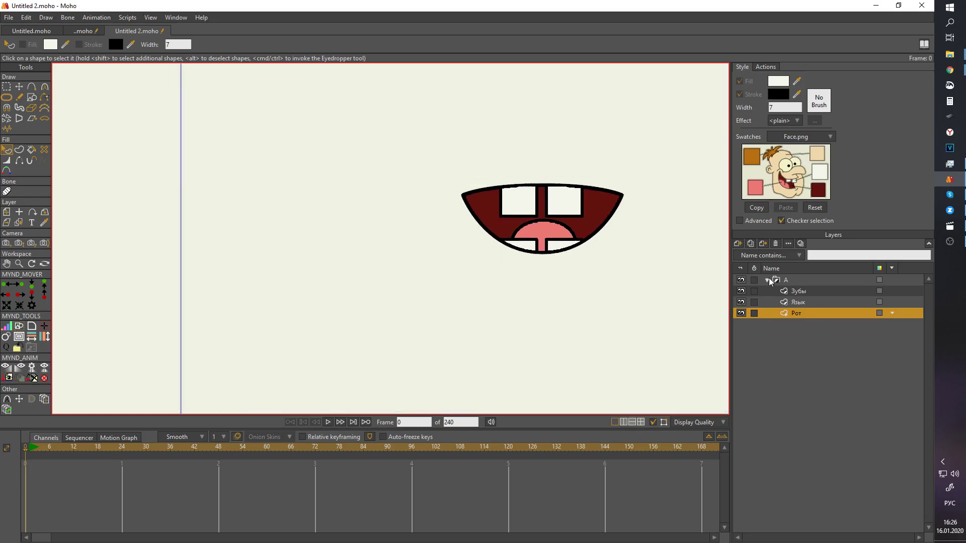
Collapse the А group and rename it "А )".
left_click(804, 281)
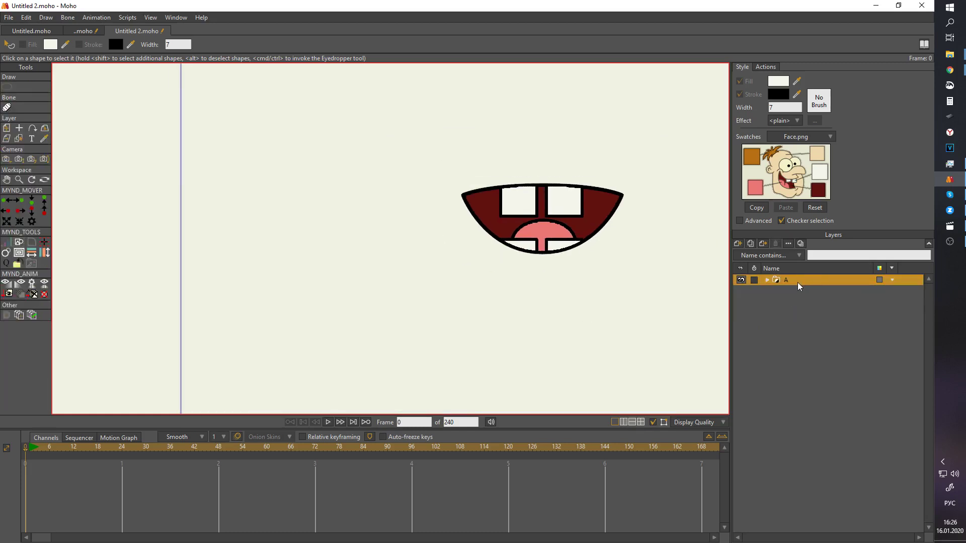
left_click_drag(626, 250, 585, 272)
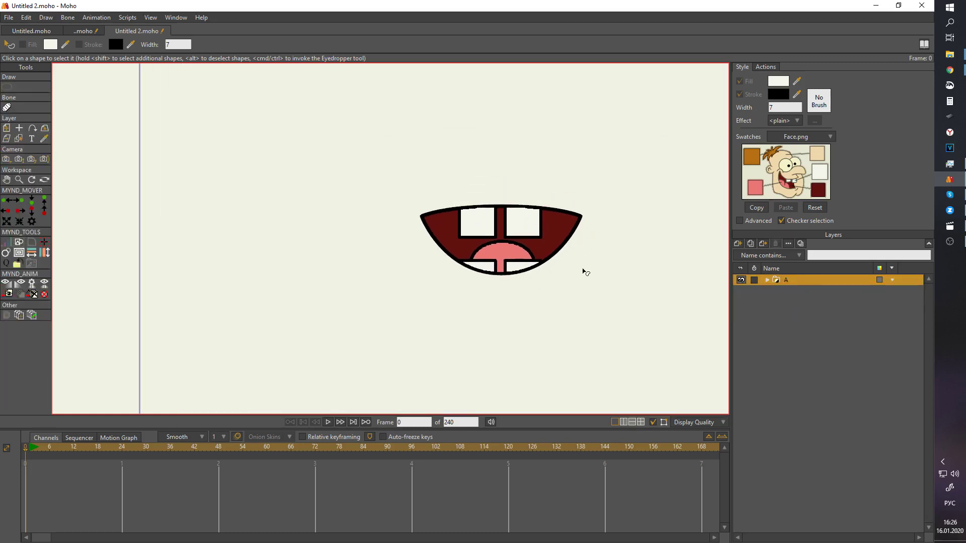
double_click(796, 280)
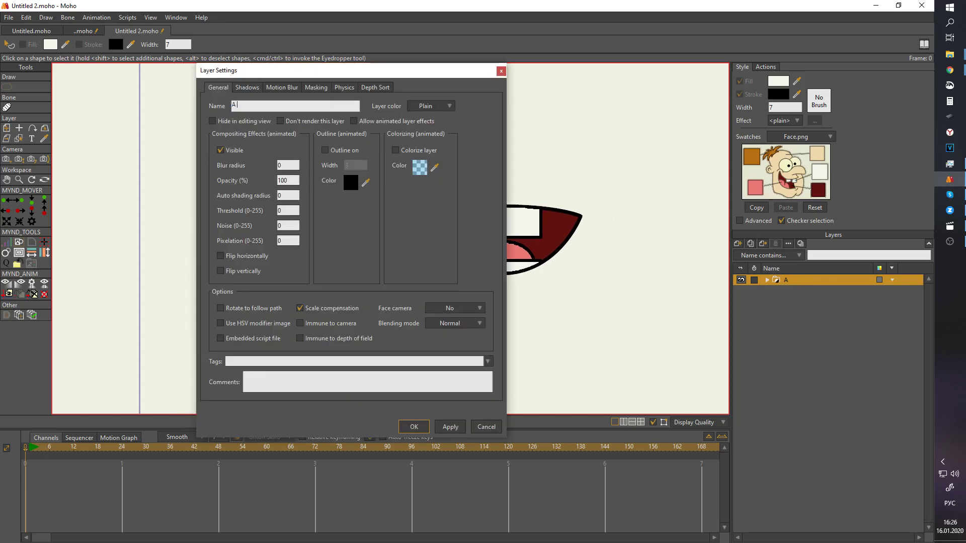
key("Return")
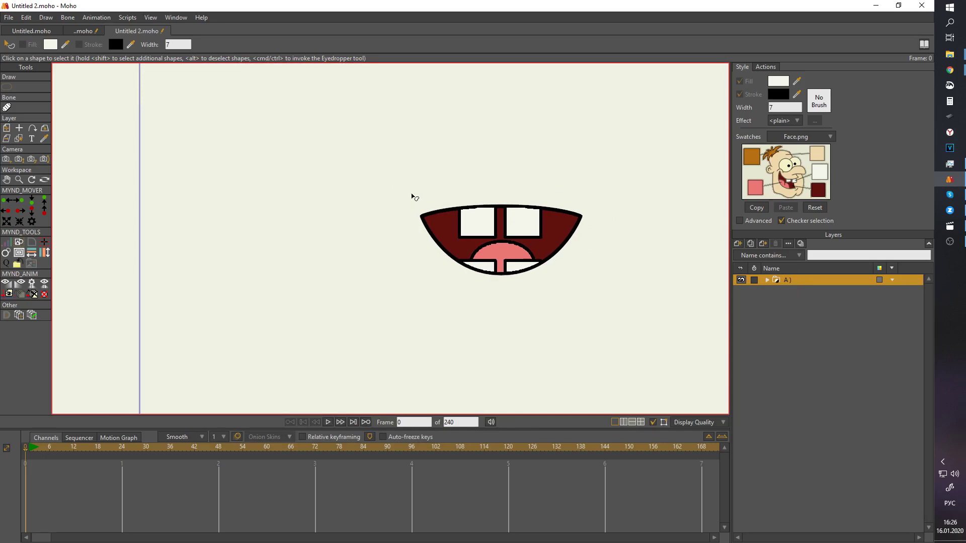
Duplicate the "А )" group and hide the original.
left_click(750, 243)
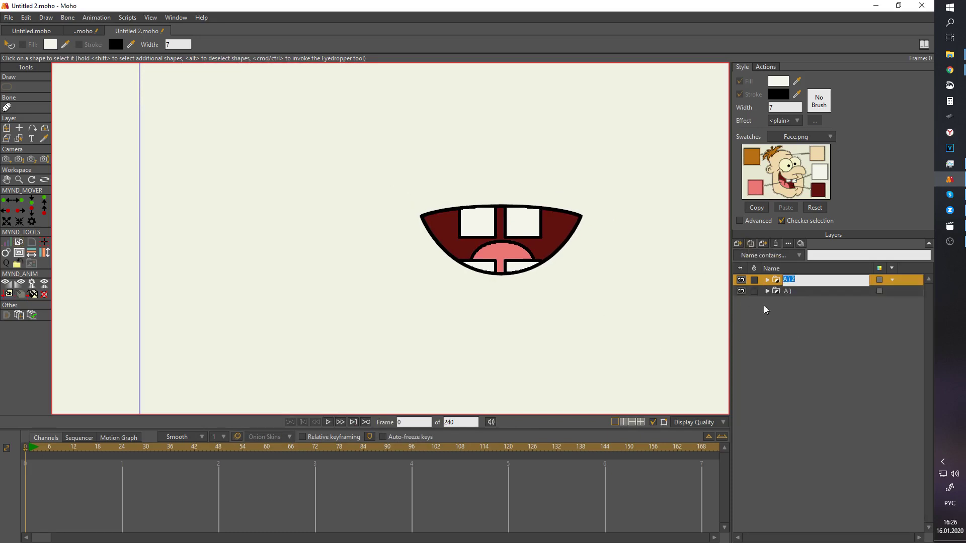
key("Return")
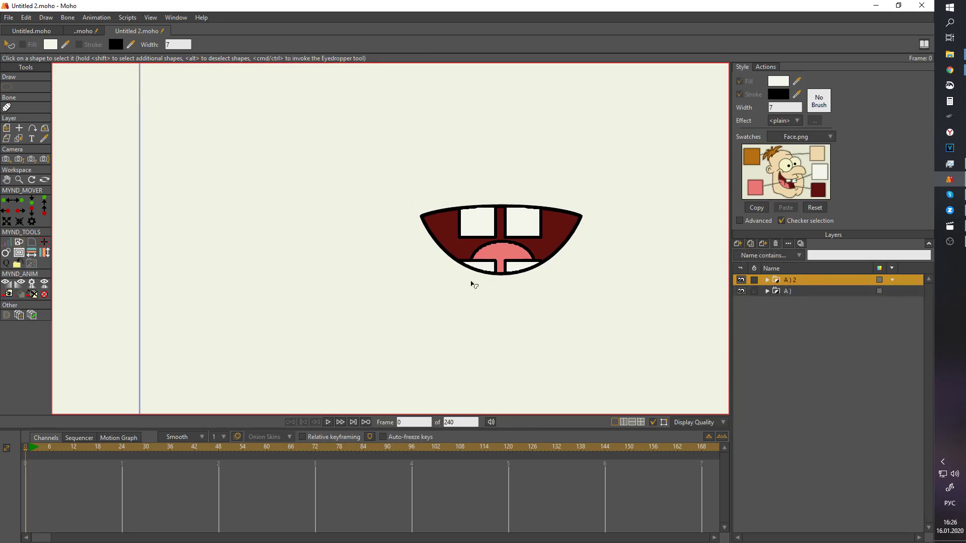
left_click(741, 292)
Narrow the duplicate's Рот shape by moving its two side points inward.
scroll(506, 207, "up", 2)
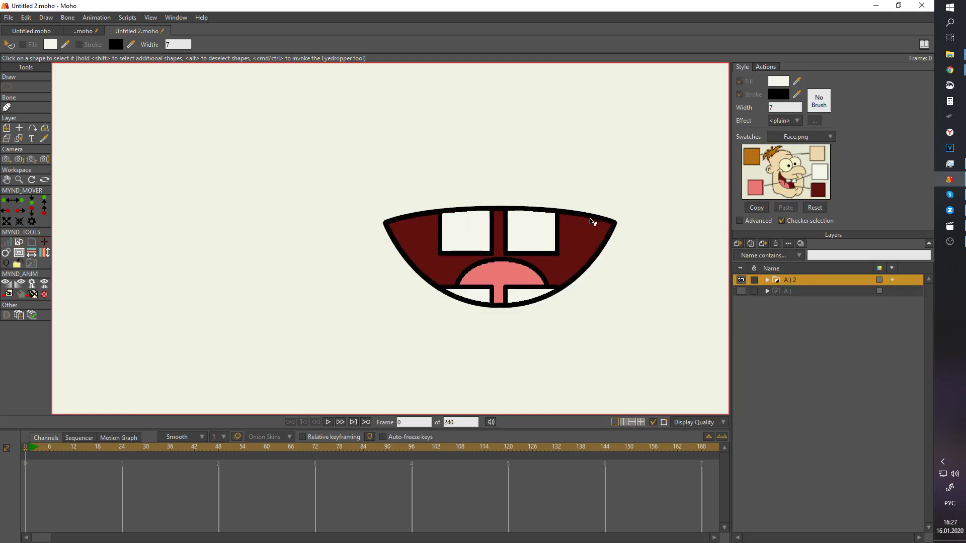
left_click(591, 219)
scroll(629, 236, "up", 2)
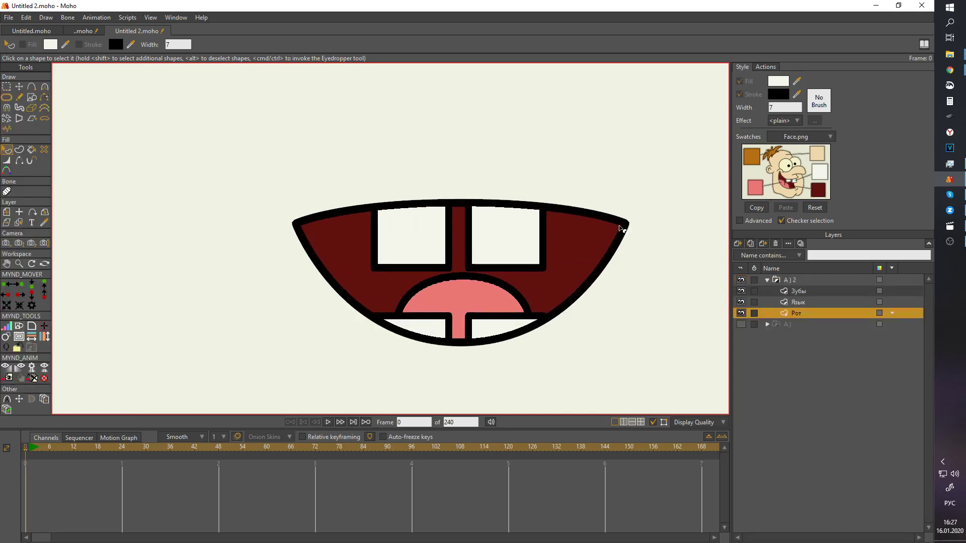
key("t")
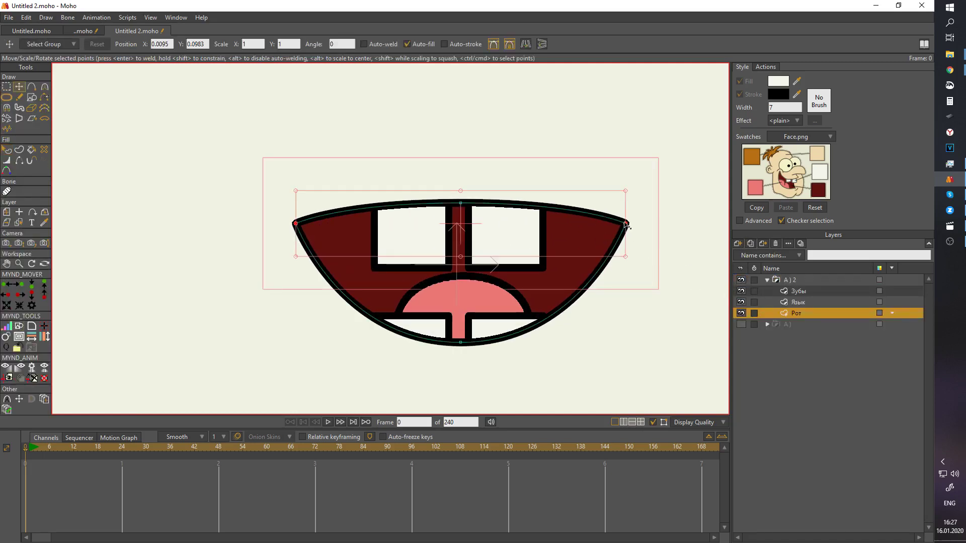
left_click_drag(625, 225, 550, 226)
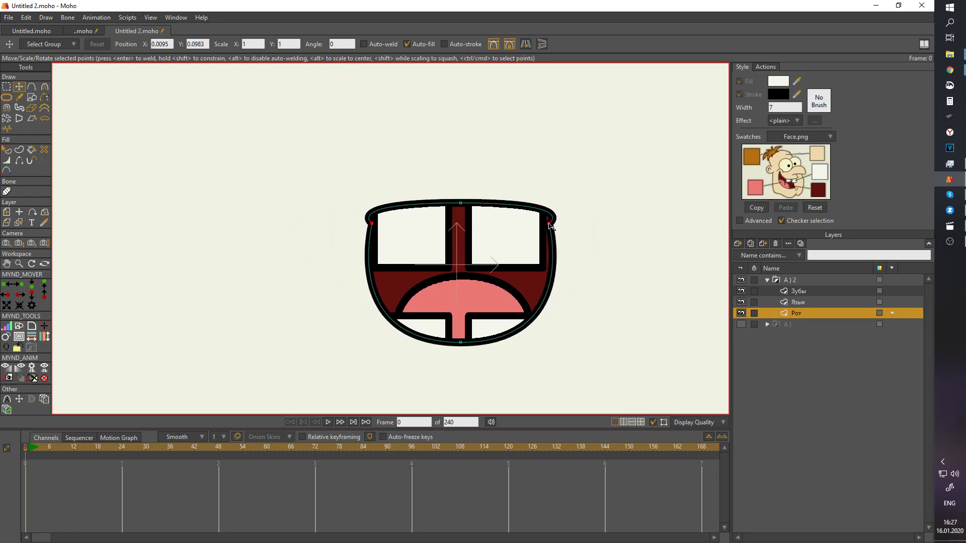
Raise the top of the duplicate's mouth outline, lower its side points and smooth the curvature into a round О shape.
left_click_drag(460, 204, 373, 259)
key("c")
left_click_drag(548, 223, 551, 258)
left_click_drag(427, 166, 400, 176)
left_click_drag(375, 350, 314, 366)
key("t")
left_click_drag(513, 232, 524, 262)
key("c")
Move the tongue slightly up inside the round mouth.
right_click(468, 277, "alt")
key("t")
mouse_move(467, 299)
left_mouse_down()
mouse_move(468, 323)
mouse_move(468, 289)
left_mouse_up()
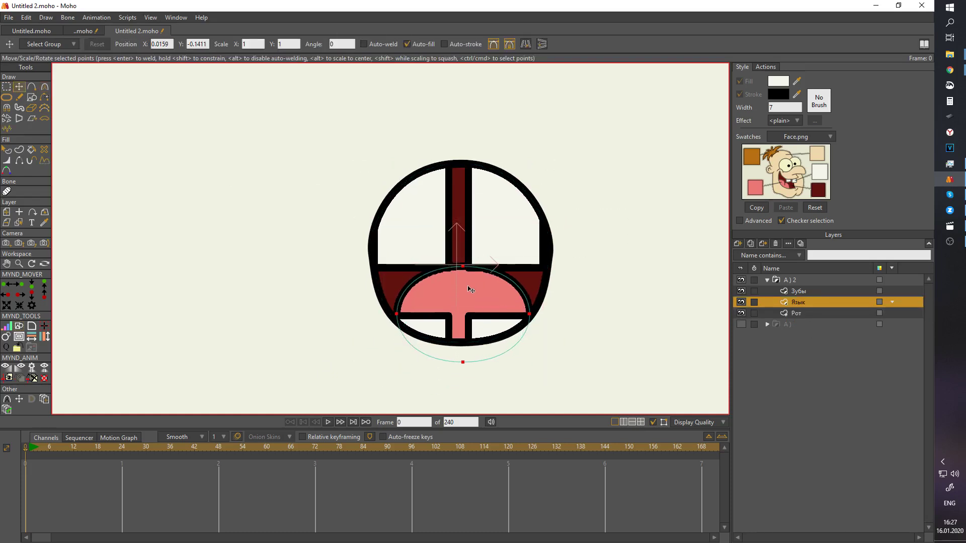
Move the upper teeth up and the lower teeth down so only their tips show inside the round mouth.
right_click(434, 220, "alt")
key("g")
left_click_drag(340, 121, 632, 287)
key("t")
left_click_drag(448, 362, 449, 277)
key("g")
scroll(368, 272, "down", 5)
left_click_drag(478, 366, 328, 276)
key("t")
left_click_drag(405, 307, 406, 313)
key("q")
scroll(403, 242, "up", 5)
Collapse the duplicated group and rename it "О )".
left_click(768, 280)
double_click(785, 280)
left_click(236, 105)
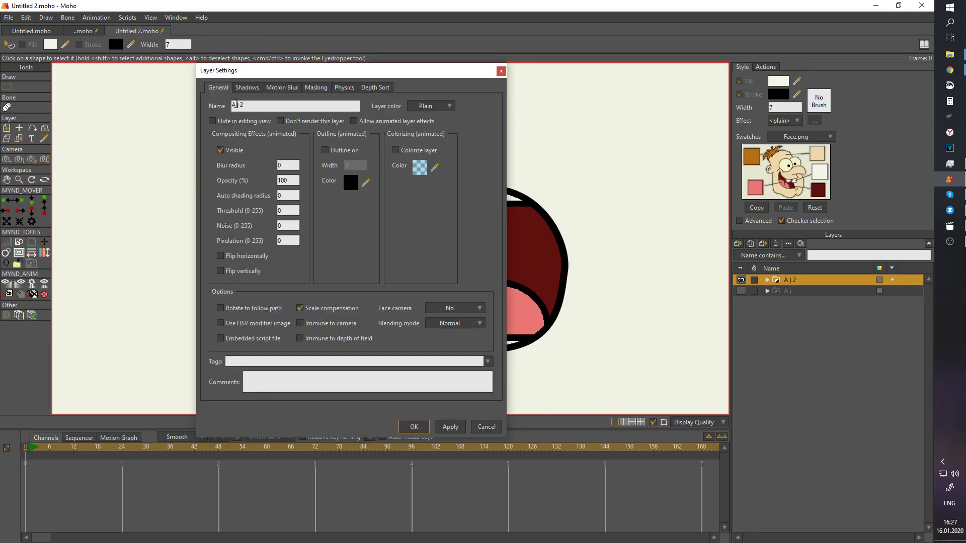
key("BackSpace")
key("alt+shift")
type(")")
key("Return")
double_click(785, 280)
left_click(235, 105)
key("BackSpace")
type("0")
key("BackSpace")
type("O")
key("End")
key("BackSpace")
left_click(414, 427)
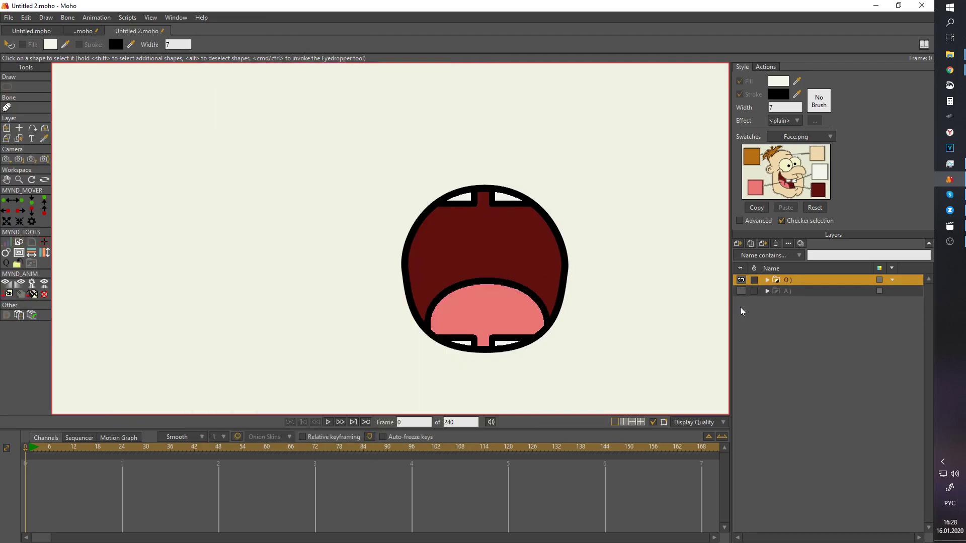
Duplicate the "О )" group, name the copy "Ш,Щ )" and hide the "О )" group.
left_click(750, 245)
double_click(794, 281)
double_click(794, 282)
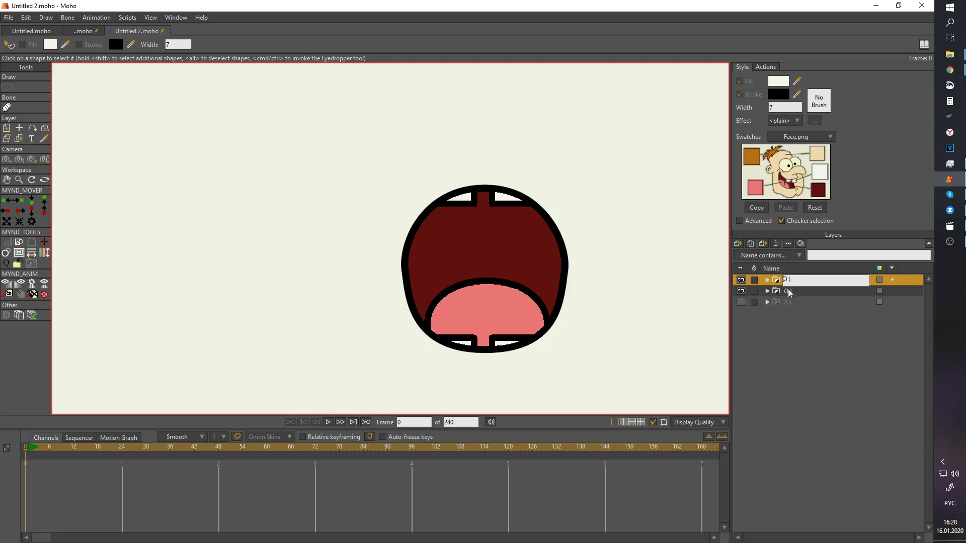
key("Return")
left_click(741, 291)
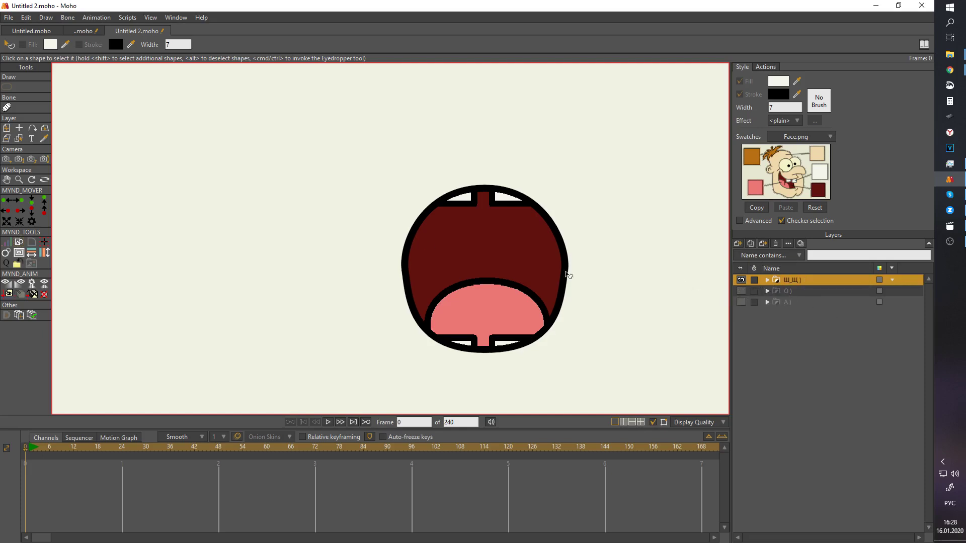
Flatten the mouth outline of the "Ш,Щ )" group into a wide, low rounded shape by moving its upper and lower points toward each other.
right_click(567, 271, "alt")
key("alt+shift")
key("g")
key("t")
left_click_drag(499, 188, 493, 245)
key("g")
left_click(484, 349)
key("t")
left_click_drag(484, 350, 507, 348)
Move the lower teeth up and the upper teeth down until they meet inside the "Ш,Щ )" mouth, and collapse the group.
left_click(800, 302)
left_click(799, 291)
key("g")
scroll(387, 312, "down", 4)
key("t")
left_click_drag(435, 340, 435, 311)
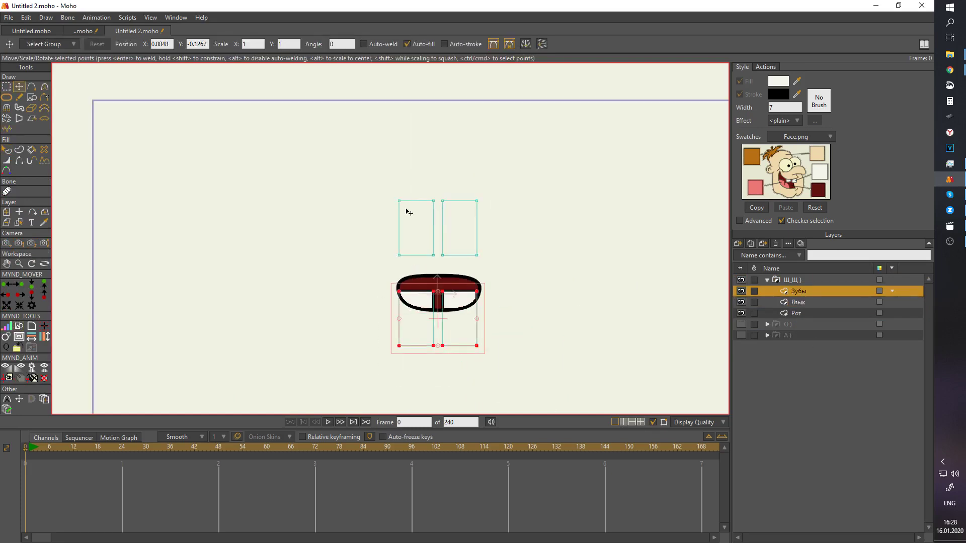
left_click_drag(460, 233, 461, 274)
key("q")
scroll(473, 312, "up", 2)
left_click(766, 281)
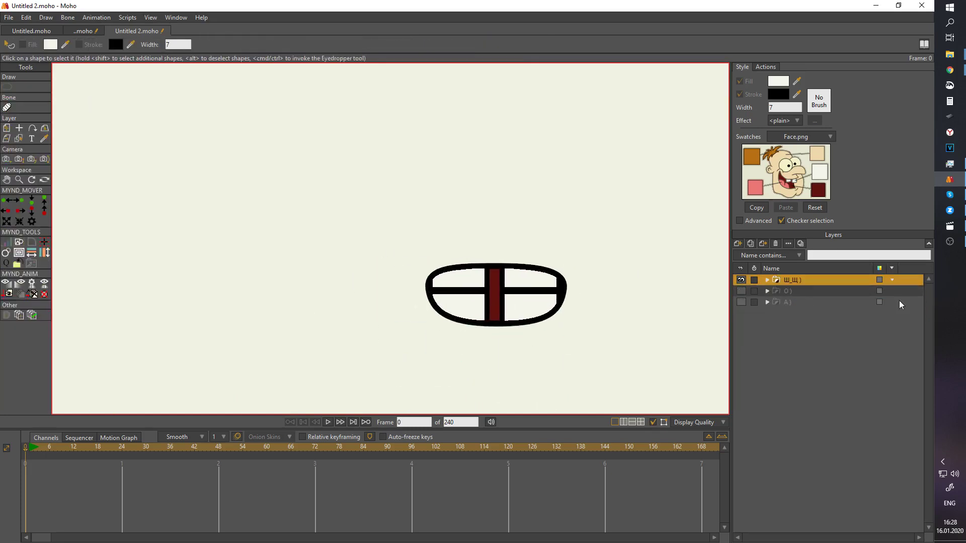
Group the "Ш,Щ )", "О )" and "А )" mouth groups together and name the new group "Рты позитвные".
left_click(788, 304, "shift")
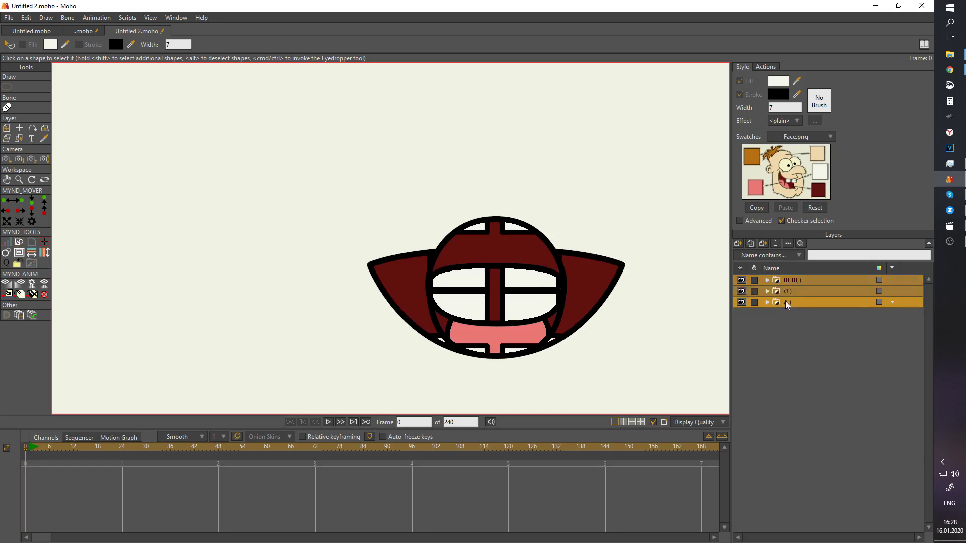
right_click(788, 304)
left_click(828, 375)
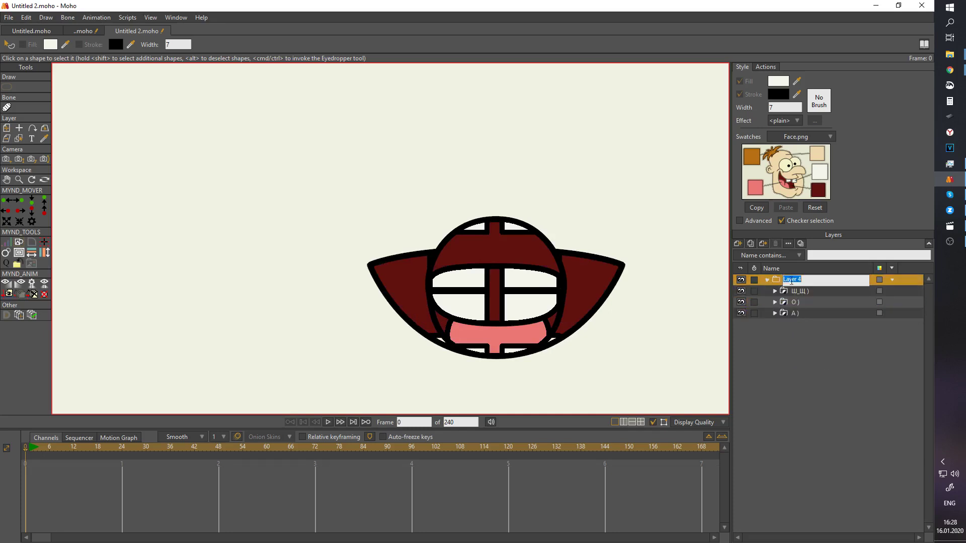
type("Hn")
type("ы позитвные")
key("Return")
Convert the "Рты позитвные" group to a switch layer, set it to show "А )" and collapse it.
right_click(781, 282)
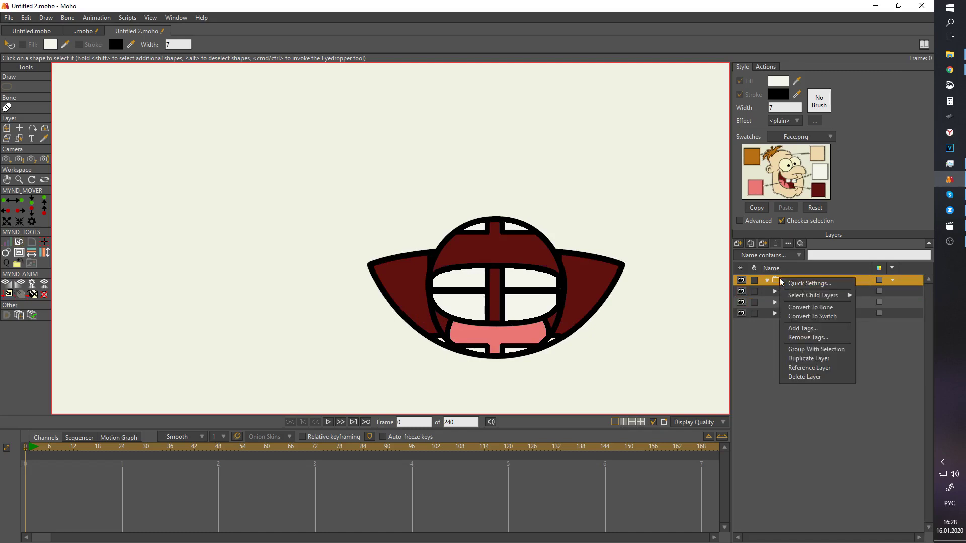
left_click(818, 318)
right_click(801, 285)
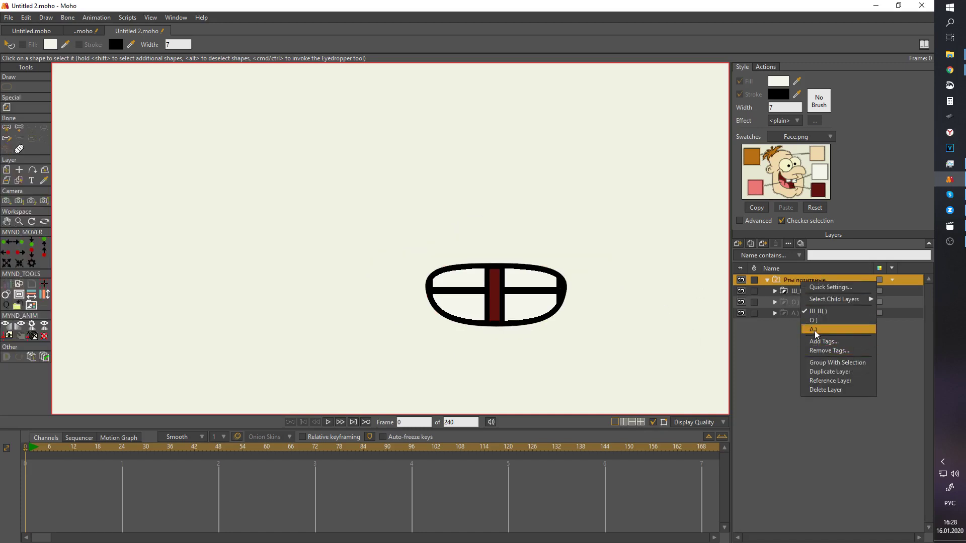
left_click(814, 348)
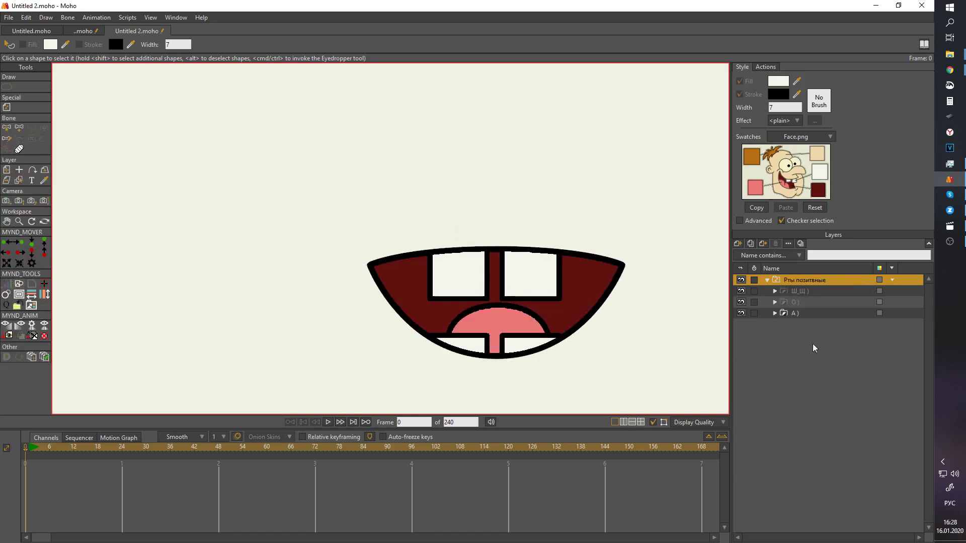
left_click(767, 280)
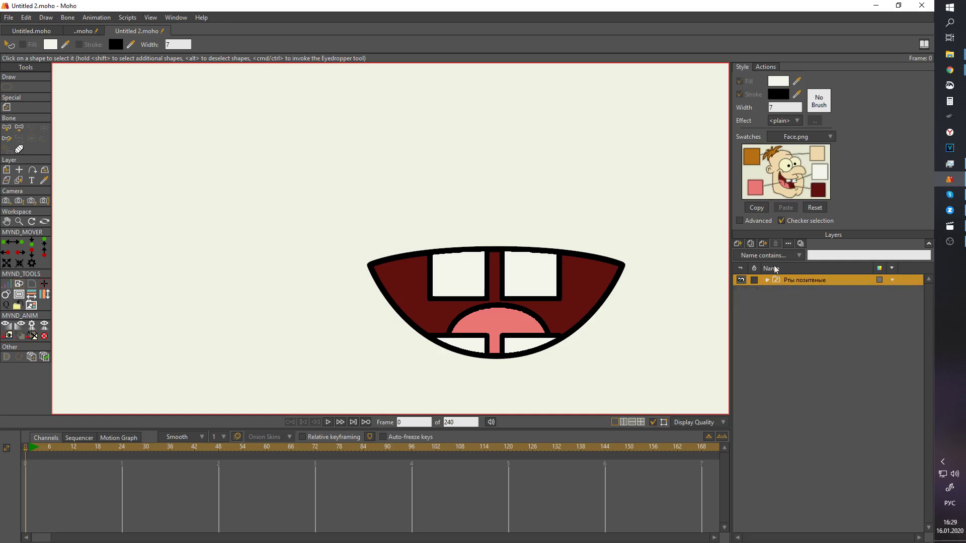
Duplicate the "Рты позитвные" switch layer and name the copy "Рты нейтральные".
left_click(749, 243)
left_click_drag(834, 281, 795, 284)
type("ней")
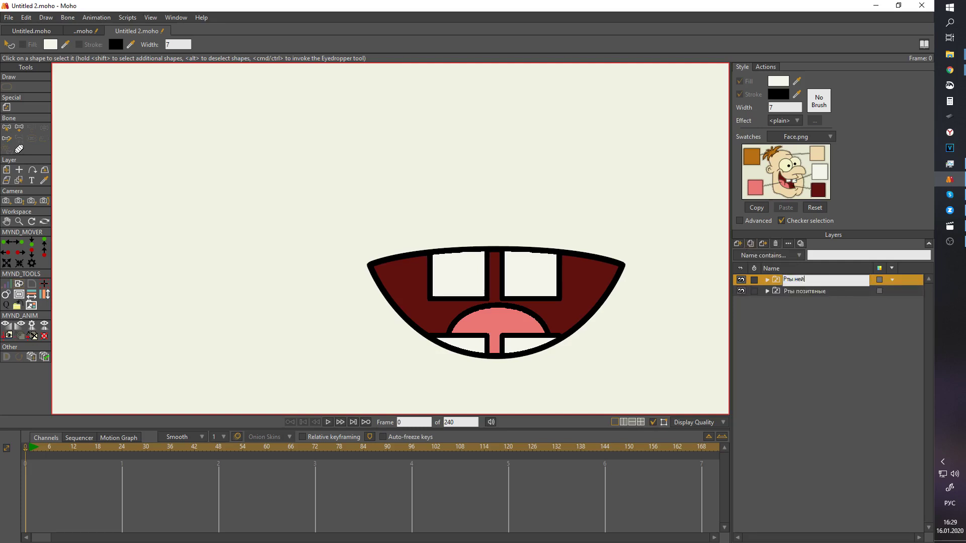
type("тральный")
key("Return")
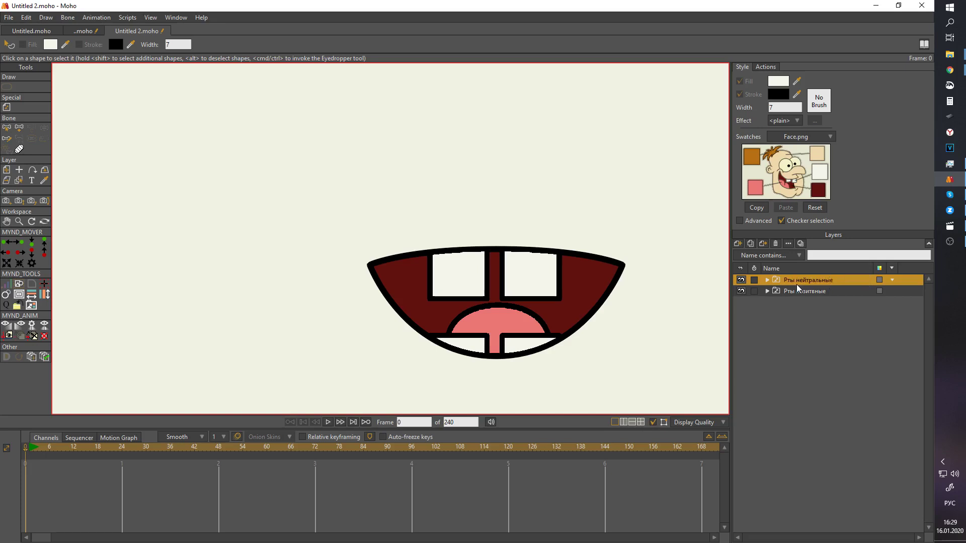
Lower the mouth corners of "А )" in "Рты нейтральные" to mid-height and collapse the "А )" group.
left_click(767, 280)
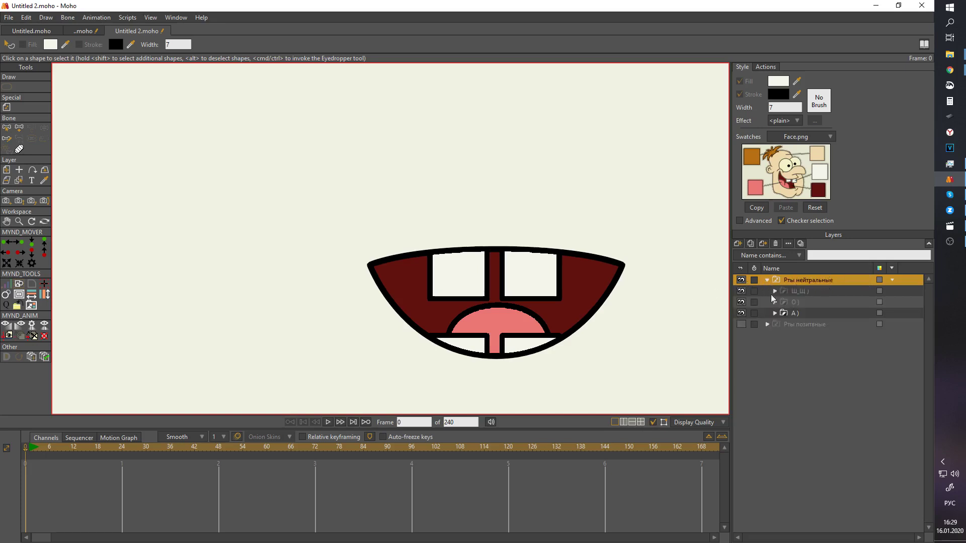
left_click(775, 314)
left_click(775, 314)
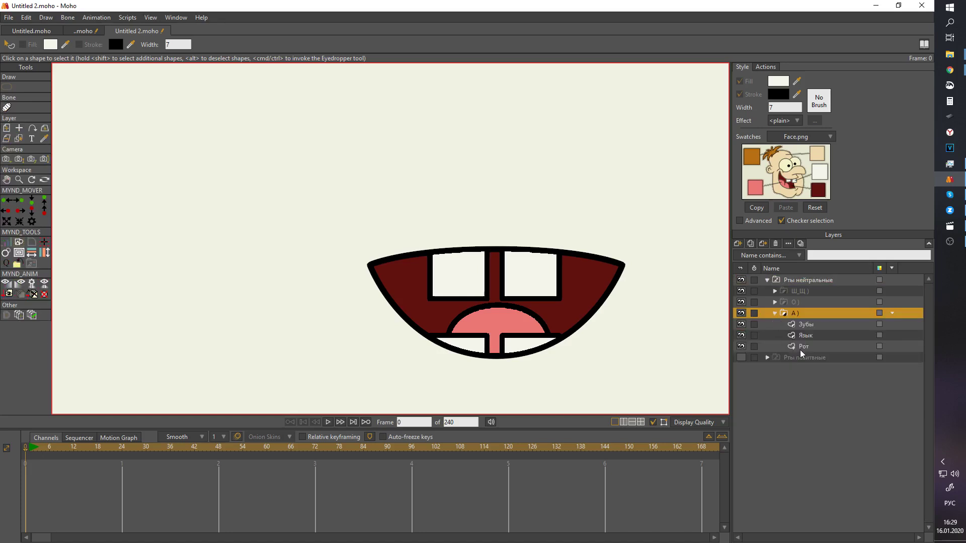
left_click(493, 281)
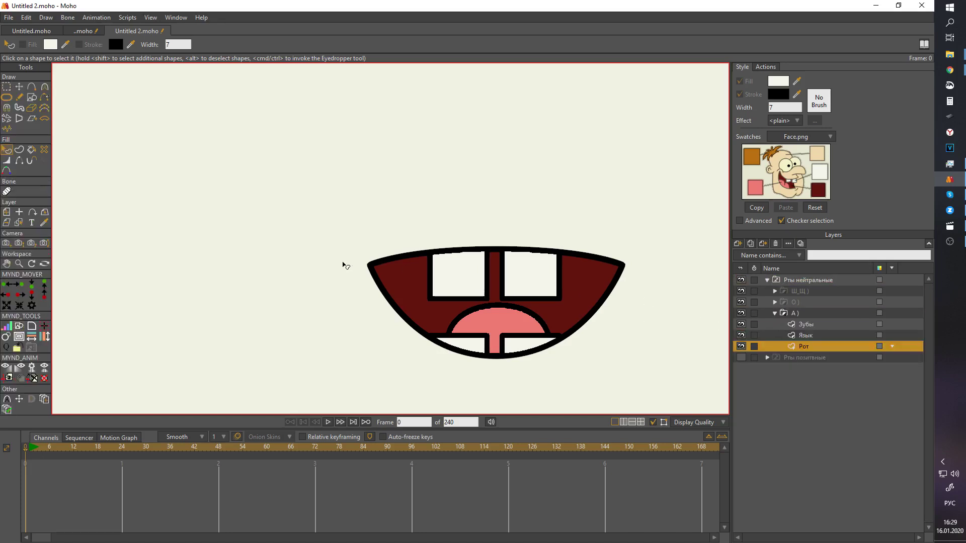
key("t")
key("ctrl+a")
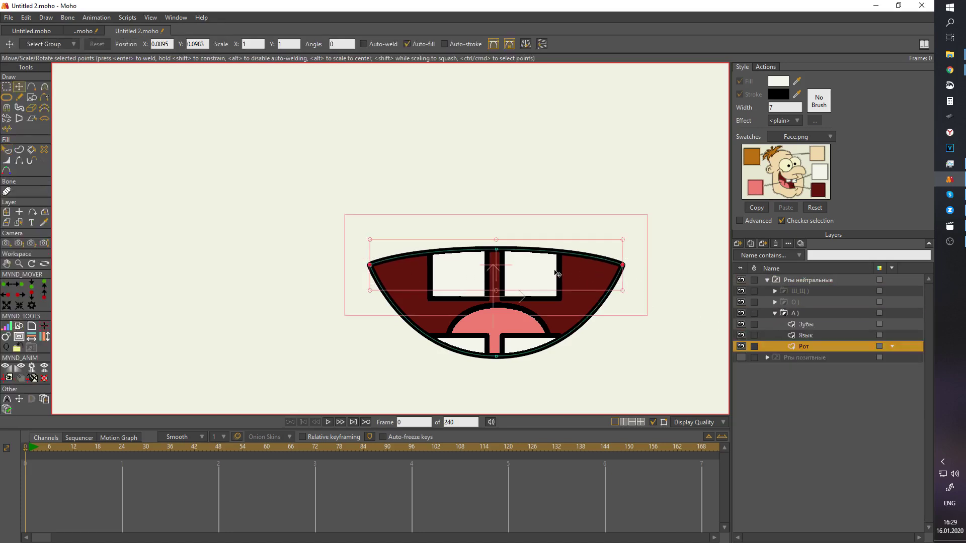
left_click_drag(558, 274, 561, 301)
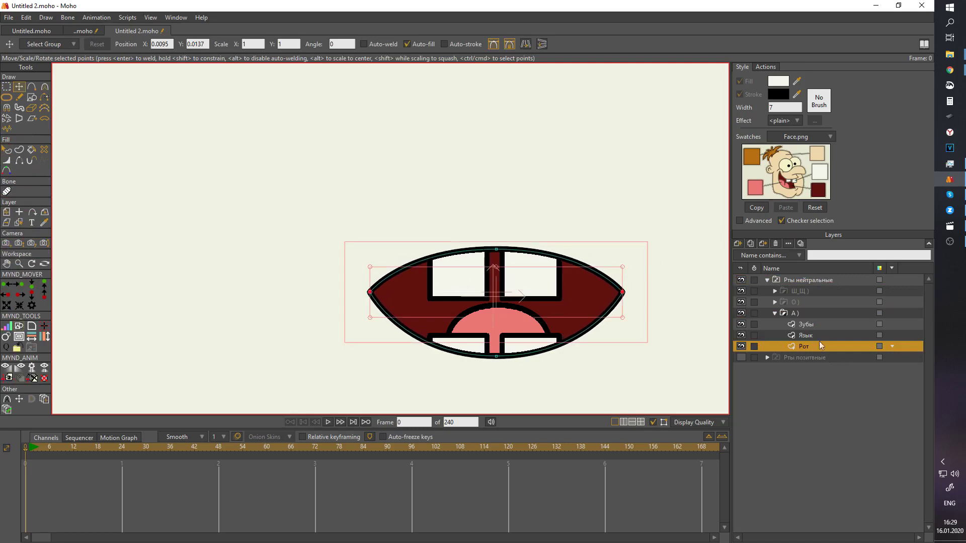
left_click(774, 313)
Raise the side points of the "О )" mouth in "Рты позитвные", hiding the neutral mouths during the edit and the positive mouths after it.
left_click(787, 303)
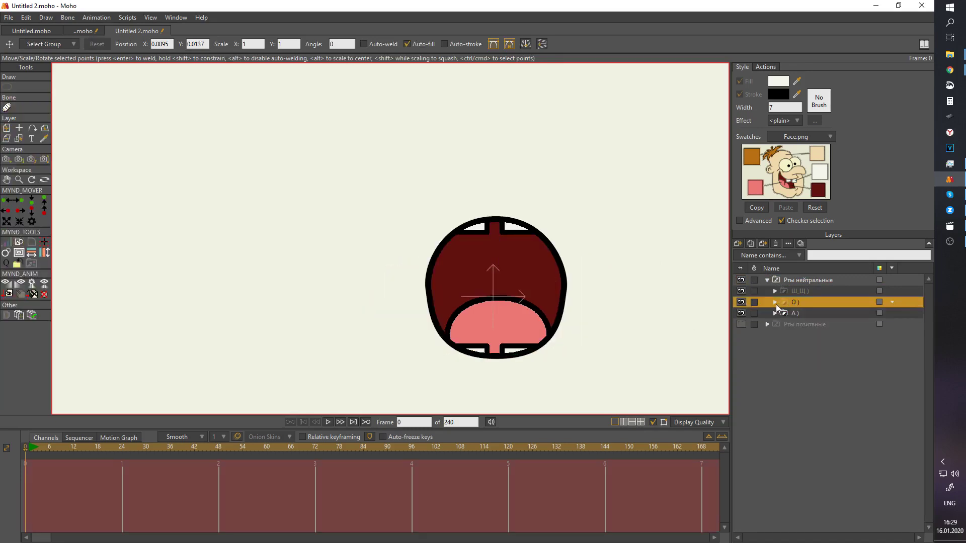
left_click(774, 302)
left_click(799, 335)
key("g")
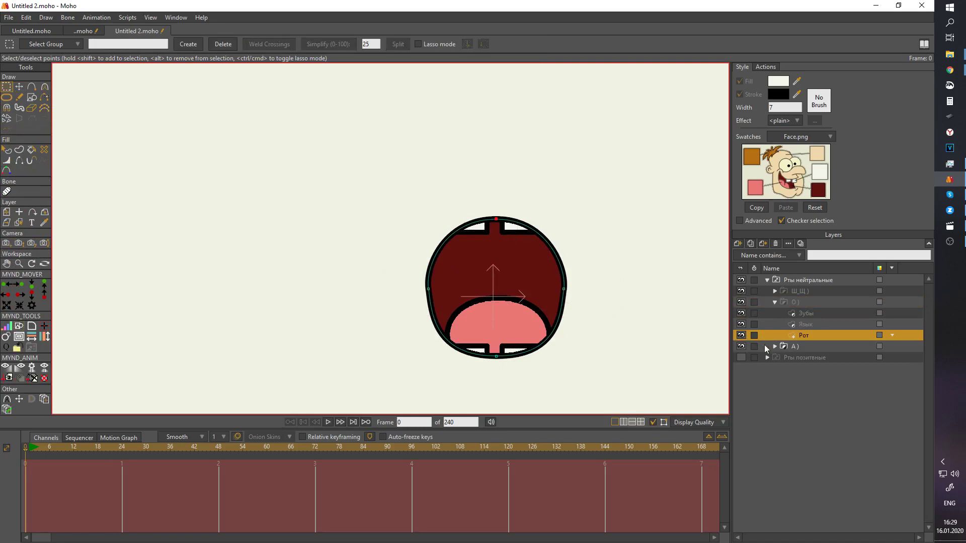
left_click(741, 357)
left_click(767, 357)
left_click(795, 379)
left_click(741, 279)
left_click(775, 380)
left_click(804, 413)
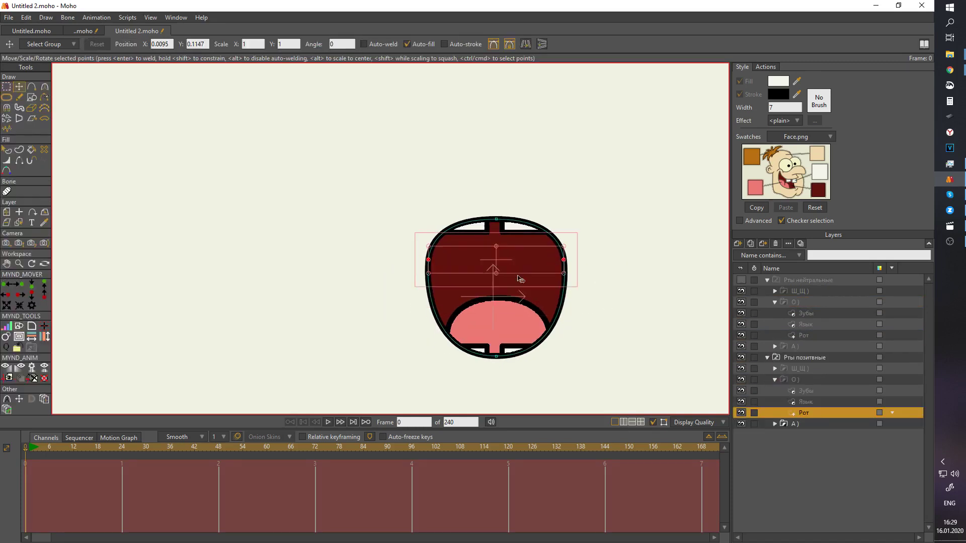
key("q")
left_click(774, 380)
left_click(741, 280)
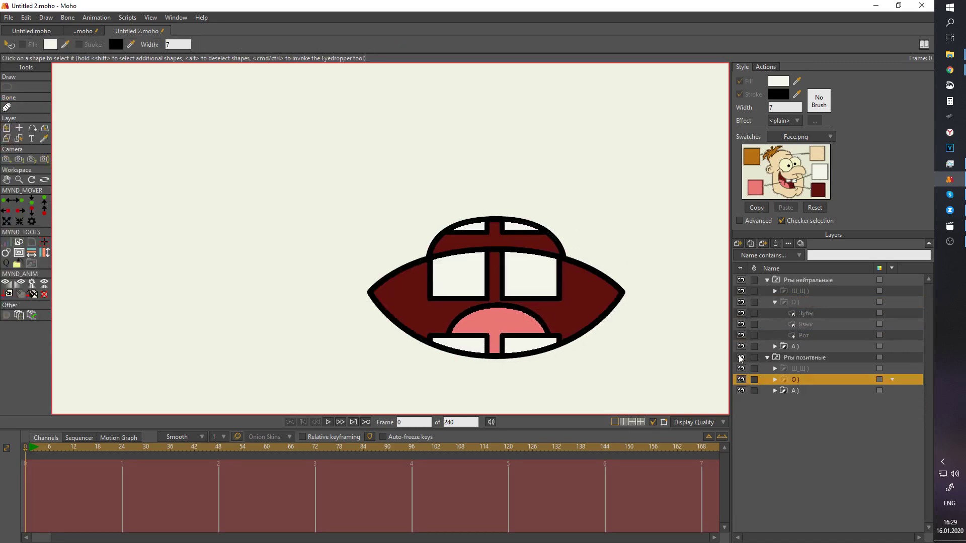
left_click(741, 357)
Move the side points of the "Ш,Щ )" mouth in "Рты нейтральные" slightly down and collapse the "Ш,Щ )" group.
left_click(793, 303)
left_click(795, 291)
left_click(775, 291)
left_click(805, 302)
key("g")
left_click(804, 325)
left_click_drag(407, 285, 632, 304)
key("t")
left_click_drag(531, 315, 531, 320)
key("q")
left_click(775, 335)
left_click(775, 290)
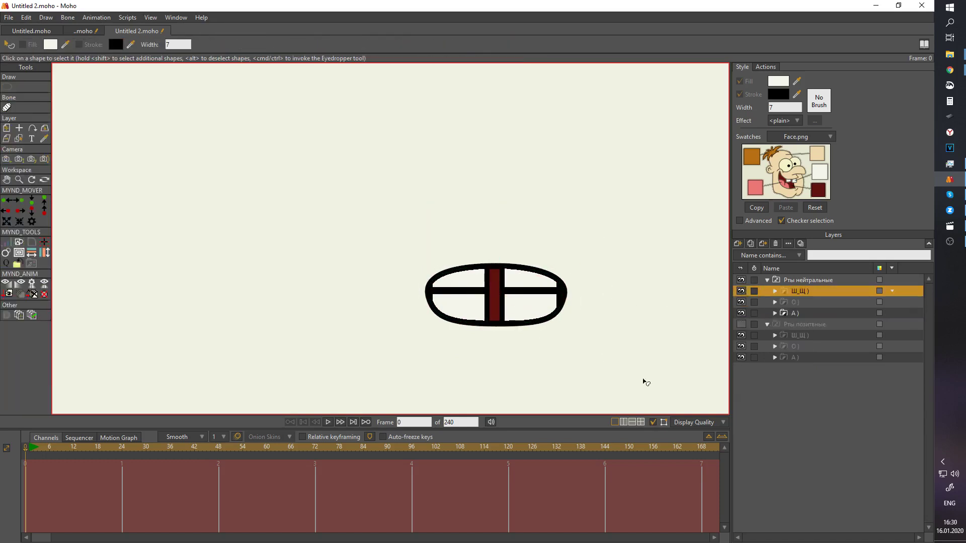
Show the positive mouths again, collapse both switch layers and select "Рты нейтральные".
left_click(741, 324)
left_click(767, 324)
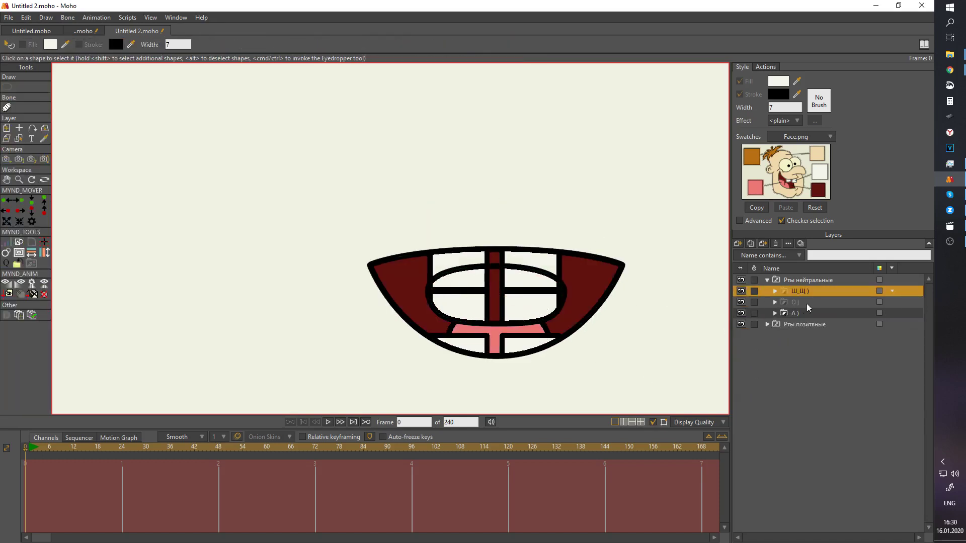
left_click(767, 280)
left_click(785, 281)
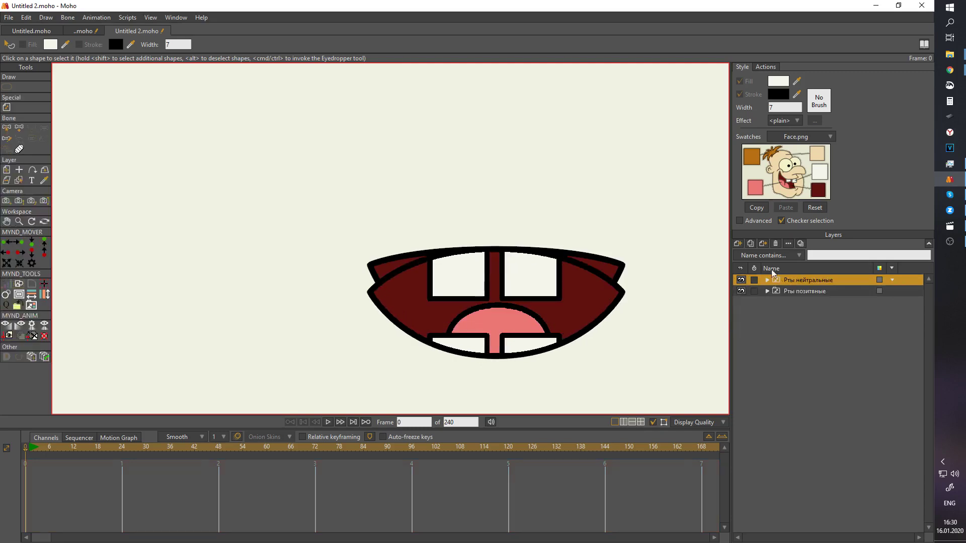
Duplicate the "Рты нейтральные" switch layer and name the copy "Рты негативные".
left_click(750, 243)
left_click_drag(832, 281, 798, 283)
type("yt")
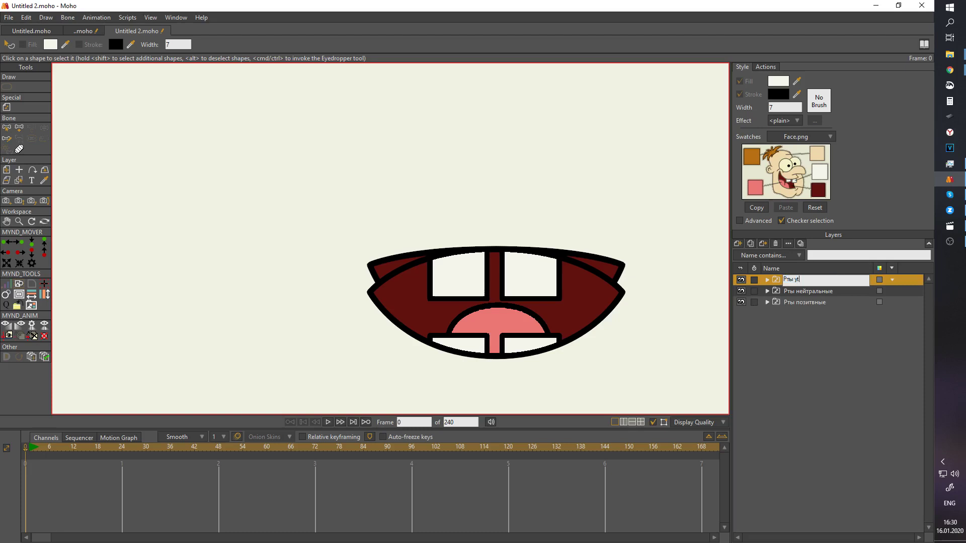
type("ufnbdyst")
key("BackSpace")
key("BackSpace")
key("BackSpace")
key("BackSpace")
key("BackSpace")
key("BackSpace")
key("BackSpace")
key("BackSpace")
key("BackSpace")
key("BackSpace")
key("alt+shift")
type("негативные")
key("Return")
Hide the neutral and positive mouths, and pull the corners of the "А )" mouth in "Рты негативные" down into a frown.
left_click(741, 291)
left_click(741, 302)
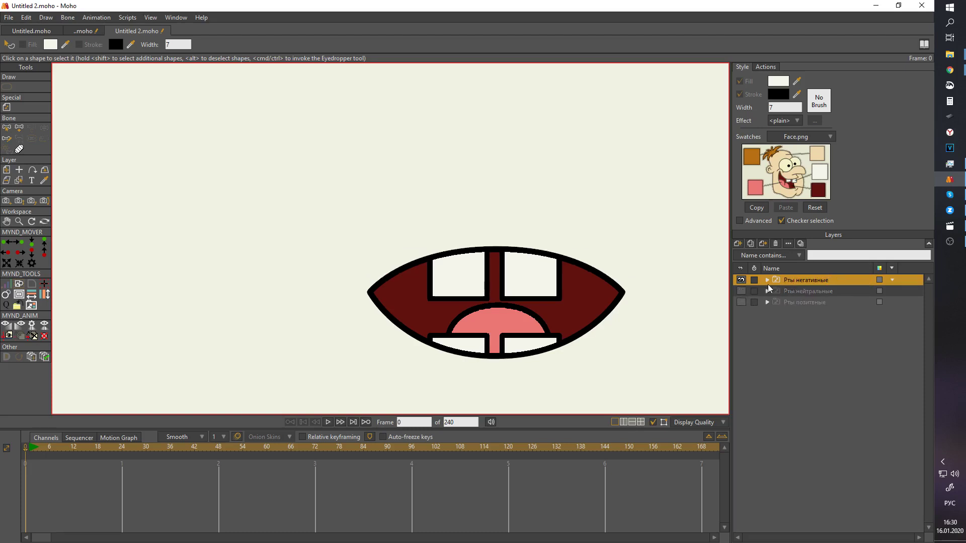
left_click(767, 280)
left_click(775, 313)
left_click(800, 346)
key("alt+shift")
key("g")
left_click_drag(339, 287, 630, 328)
key("t")
left_click_drag(625, 330, 625, 367)
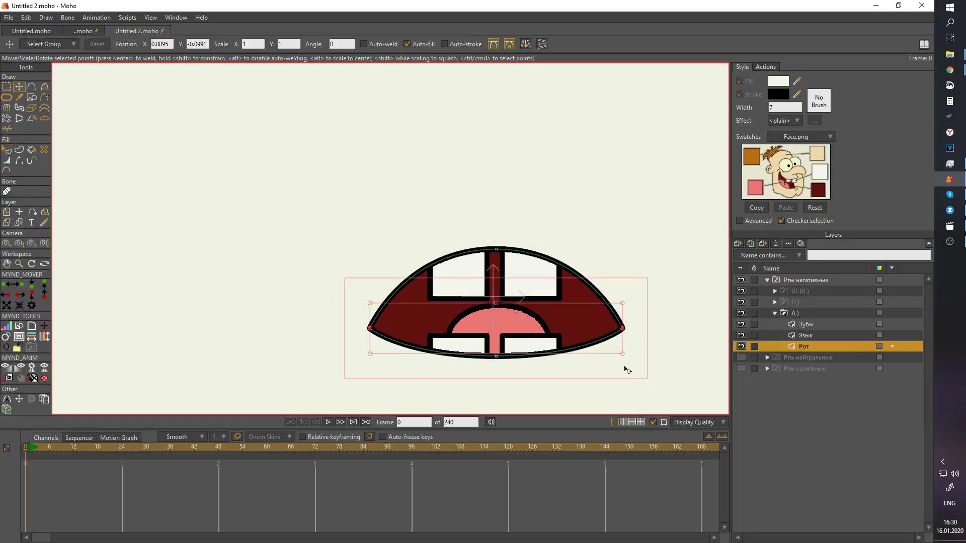
left_click(775, 314)
Reshape the "О )" mouth in "Рты негативные" into a frown by lowering its side points and raising its bottom point, and collapse it.
left_click(775, 303)
left_click(806, 335)
key("g")
left_click_drag(416, 261, 554, 336)
key("t")
left_click_drag(496, 356, 496, 335)
left_click_drag(437, 336, 437, 354)
left_click_drag(556, 336, 548, 357)
key("i")
left_click(775, 302)
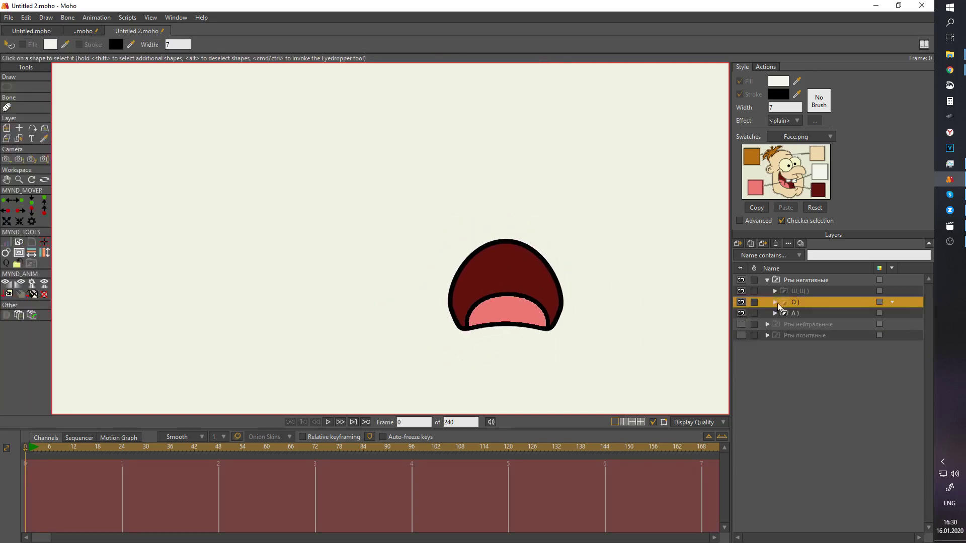
Lower the side points of the "Ш,Щ )" mouth in "Рты негативные" and collapse the "Ш,Щ )" group.
left_click(775, 291)
left_click(805, 324)
key("g")
left_click_drag(417, 278, 623, 316)
key("t")
left_click_drag(576, 301, 576, 334)
key("q")
left_click(775, 291)
Collapse "Рты негативные" and show the neutral and positive mouth layers again.
left_click(767, 280)
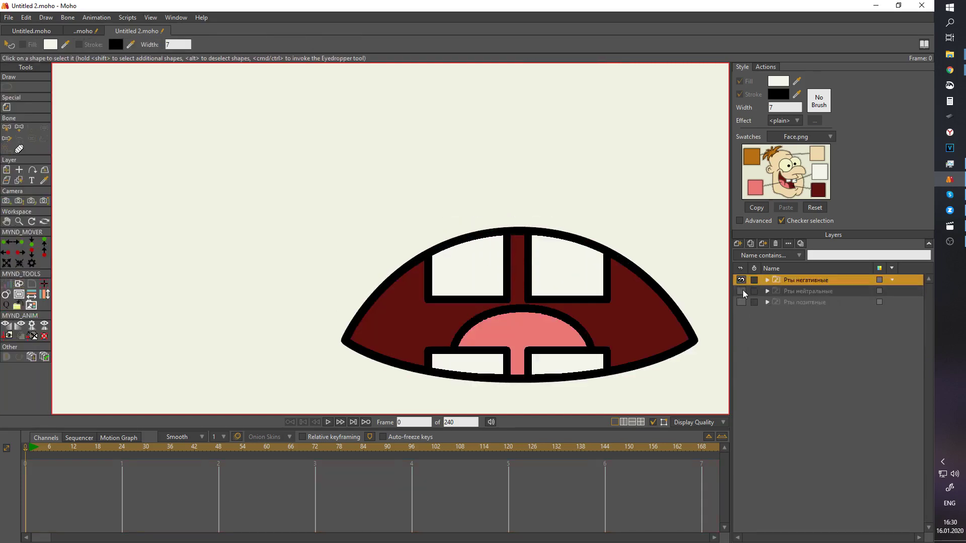
left_click(741, 291)
left_click(741, 302)
key("ctrl+z")
key("ctrl+z")
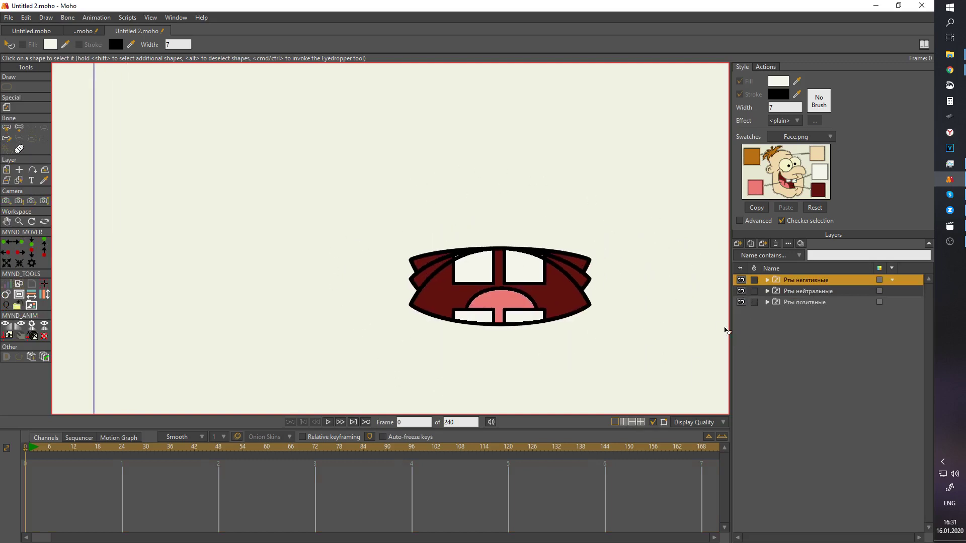
Group the negative, neutral and positive switch layers together and name the new group "Рты".
left_click(795, 303, "shift")
right_click(794, 302)
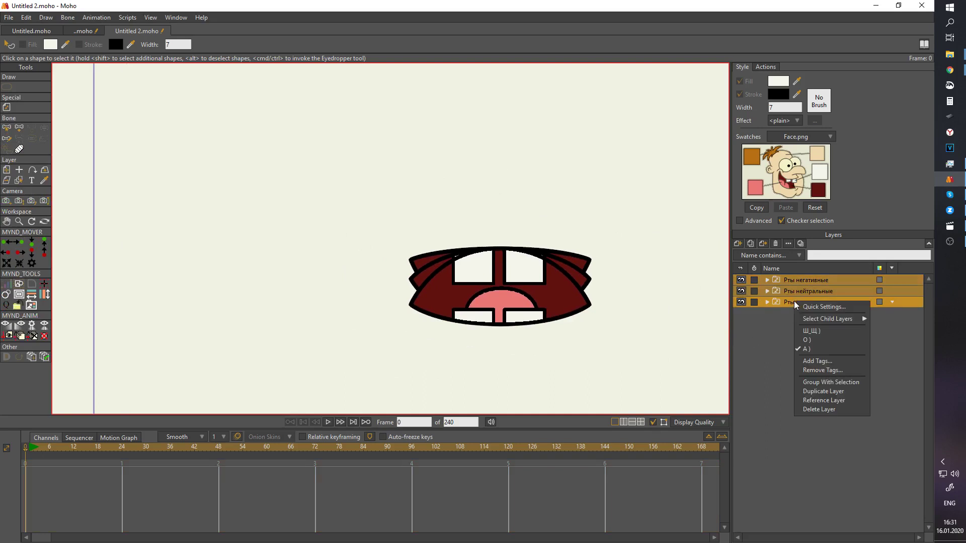
left_click(847, 383)
key("ctrl+g")
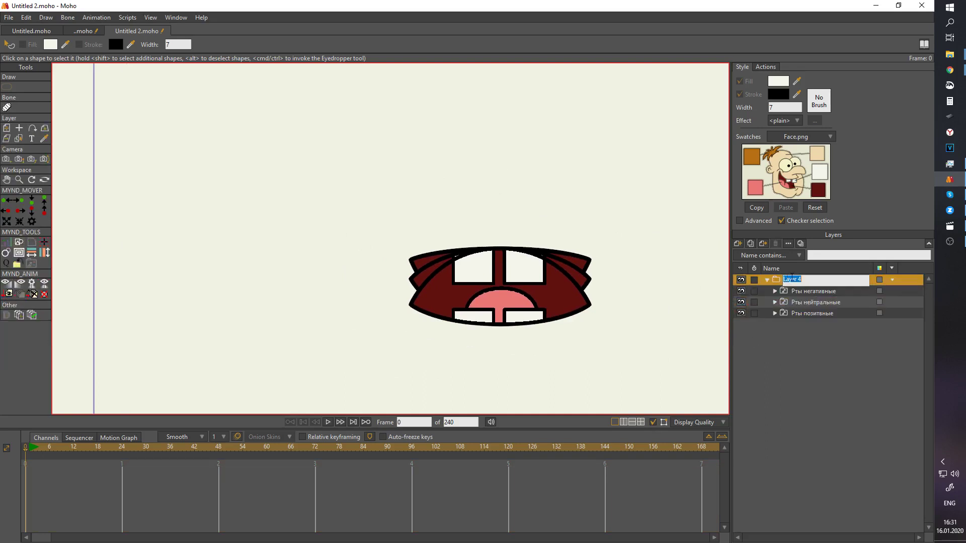
type("H")
type("Р")
type("ты")
key("Return")
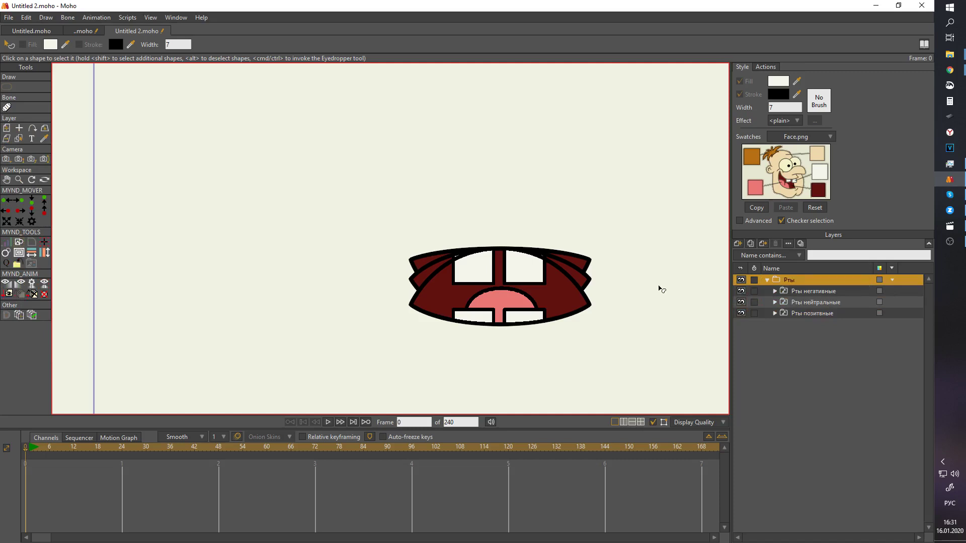
Convert the "Рты" group to a switch layer and bring up its list of switchable mouth sets.
right_click(805, 285)
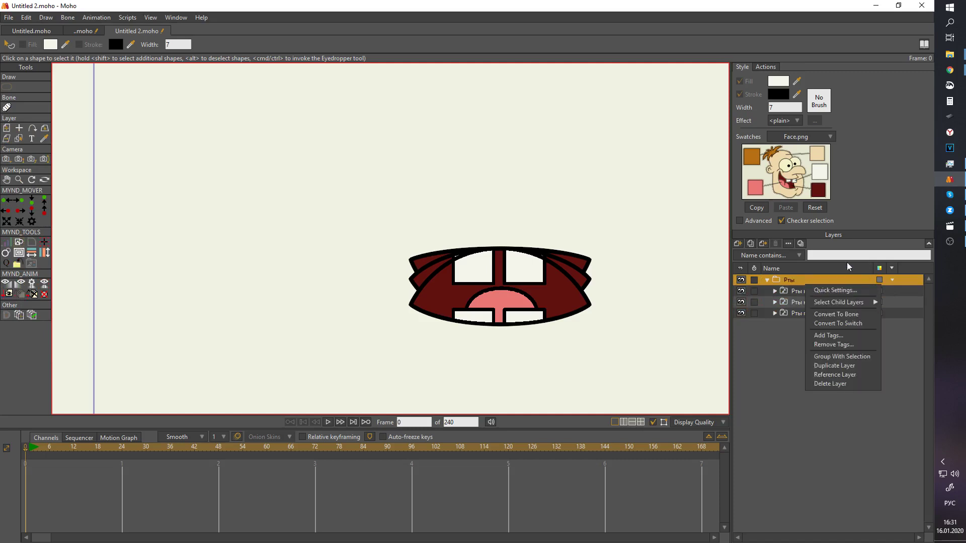
left_click(840, 323)
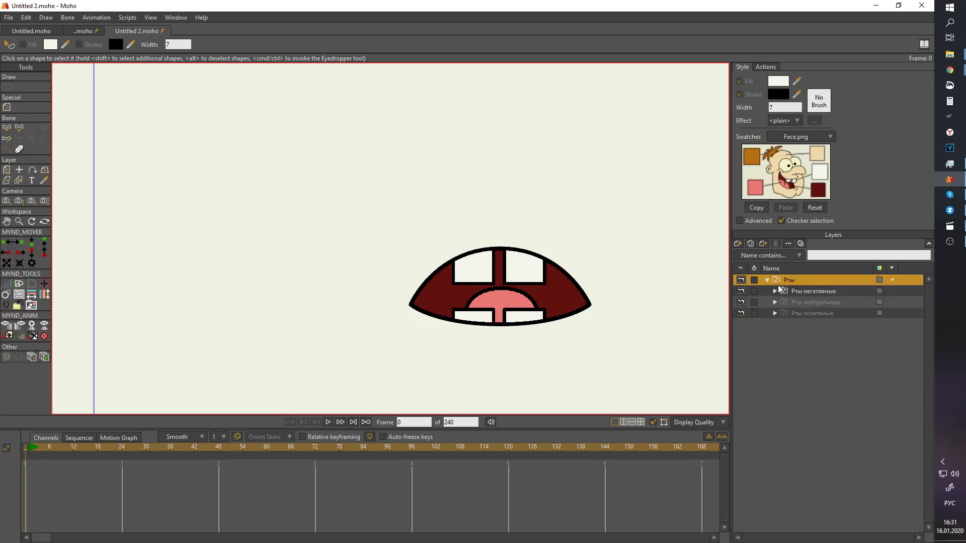
left_click(739, 244)
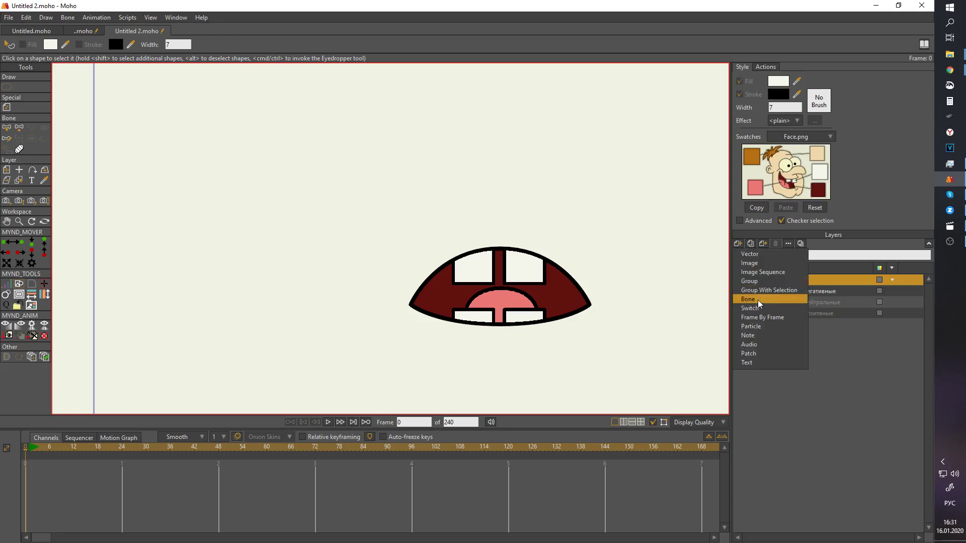
right_click(826, 284)
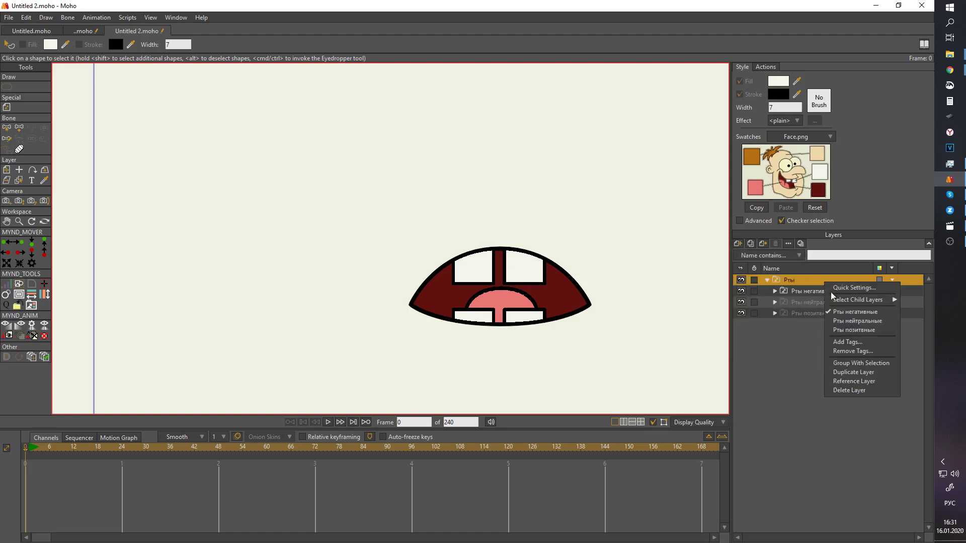
Put the "Рты" switch layer inside a new group and convert that group to a bone layer.
left_click(863, 364)
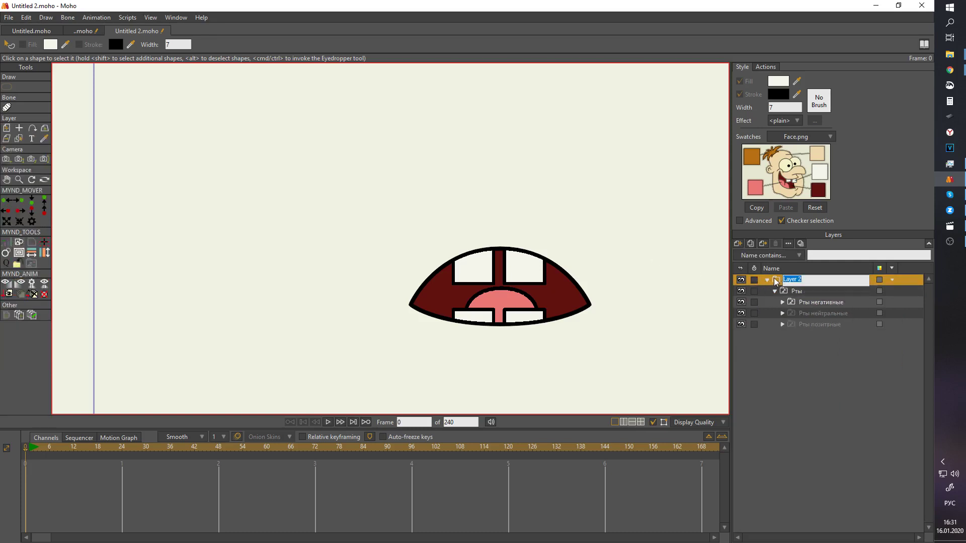
right_click(776, 282)
left_click(810, 308)
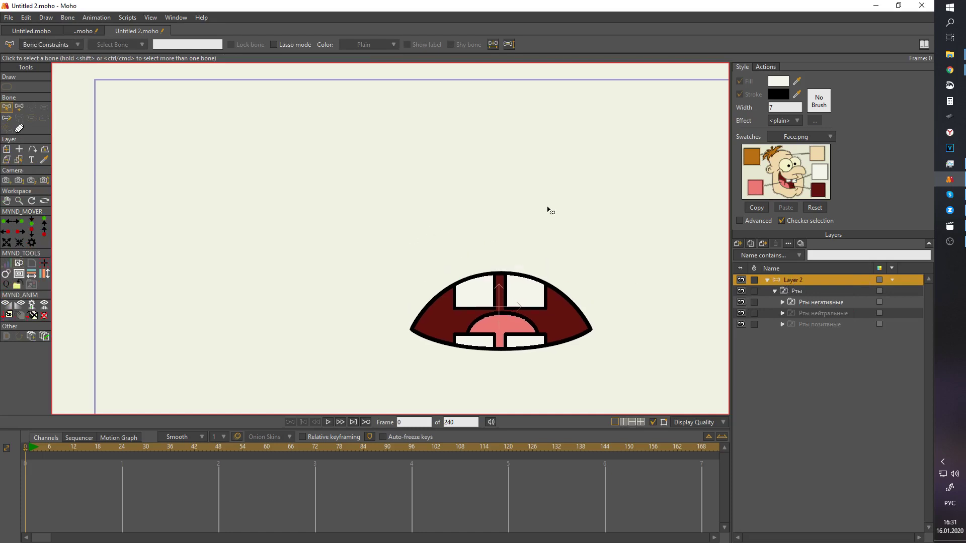
Draw a long upright bone beside the mouth with bone strength 0, and a shorter bone pointing down from its base.
scroll(547, 209, "down", 3)
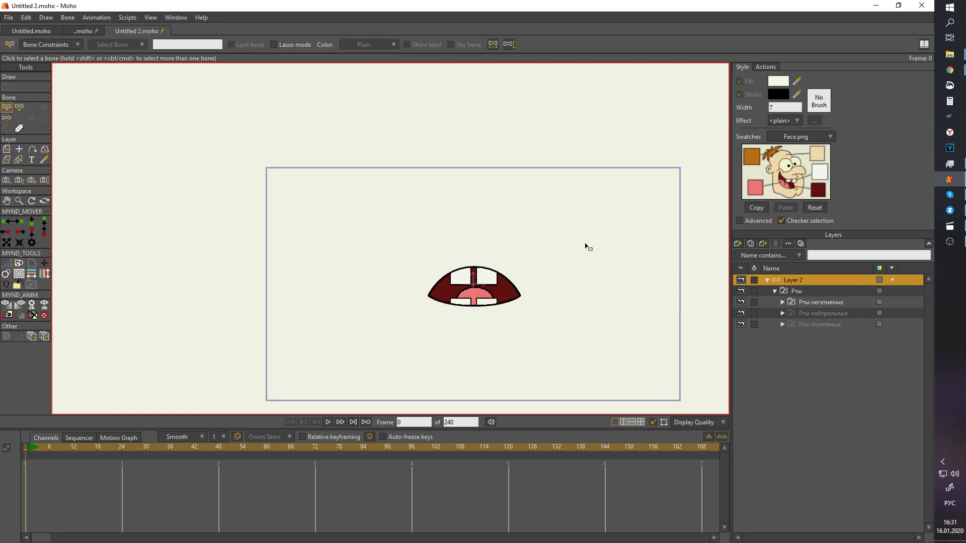
key("a")
left_click_drag(579, 250, 579, 174)
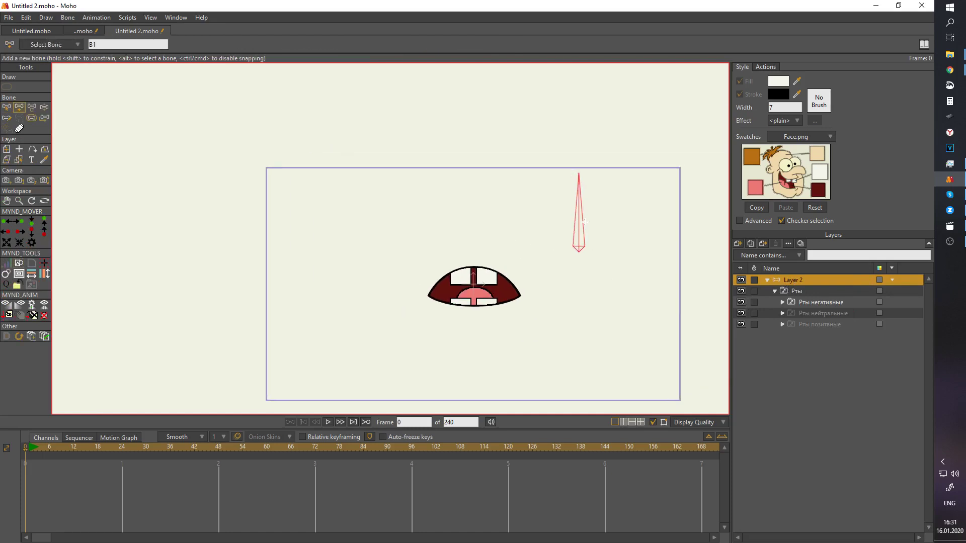
key("s")
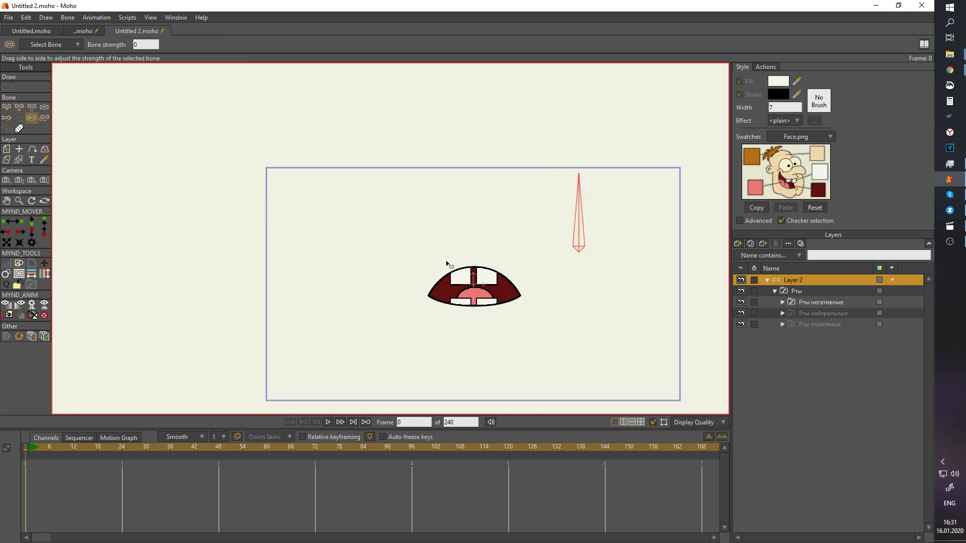
key("a")
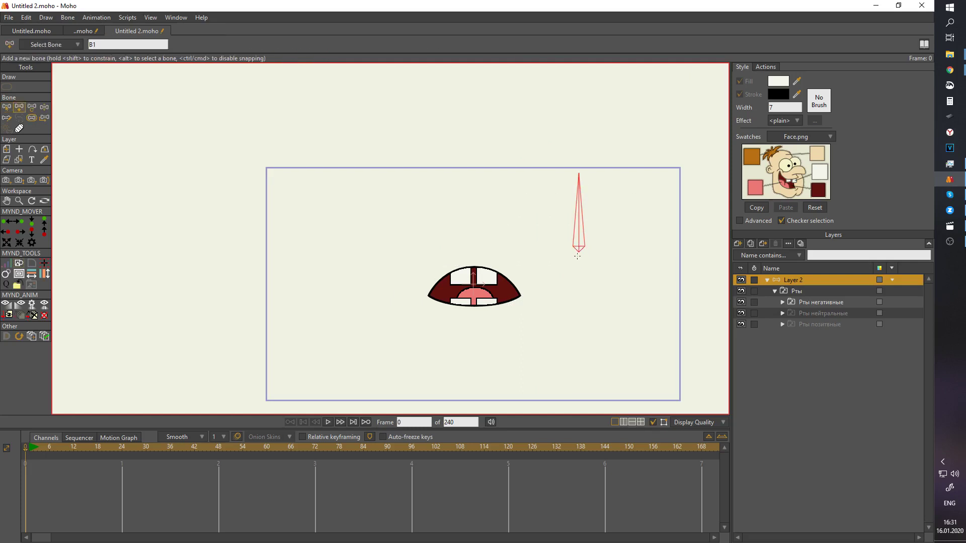
mouse_move(578, 251)
left_mouse_down()
mouse_move(579, 317)
mouse_move(578, 279)
left_mouse_up()
key("s")
key("t")
key("b")
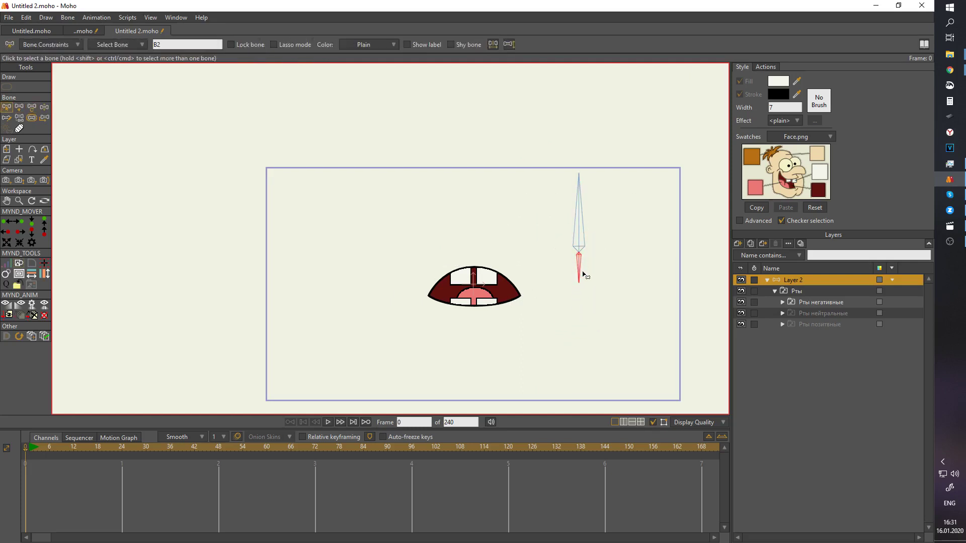
left_click(616, 262)
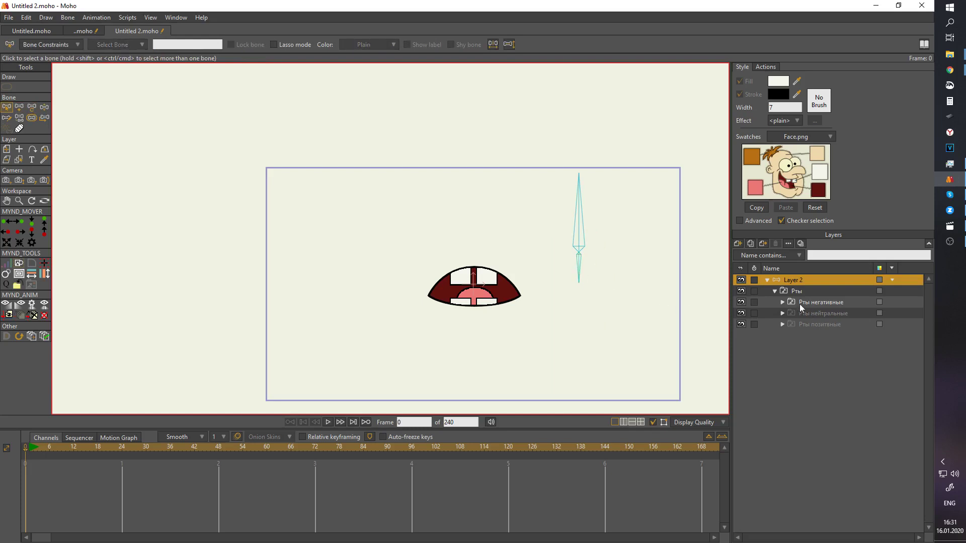
Make a smart bone dial from the long bone: angles -45 to 45, duration 72 frames, without separate actions for positive and negative angles.
left_click(577, 201)
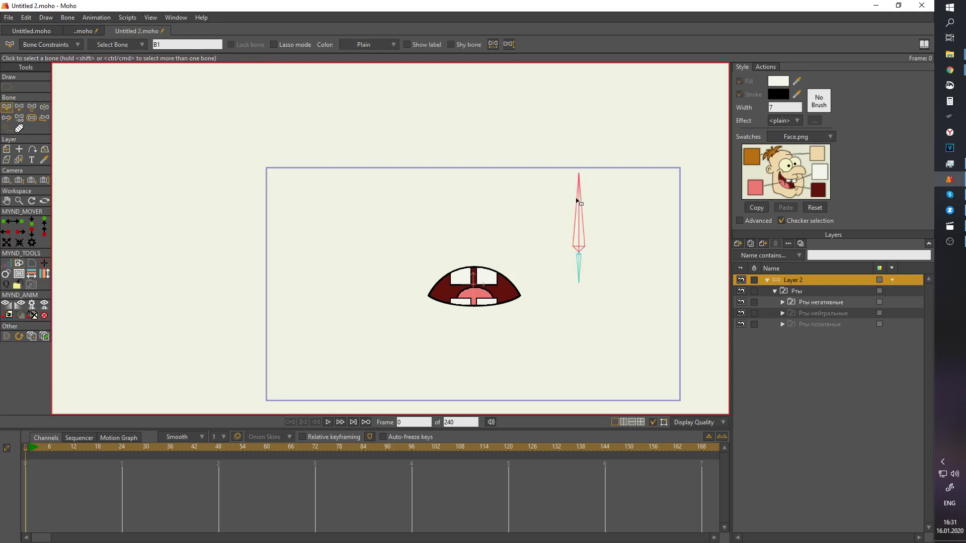
left_click(67, 18)
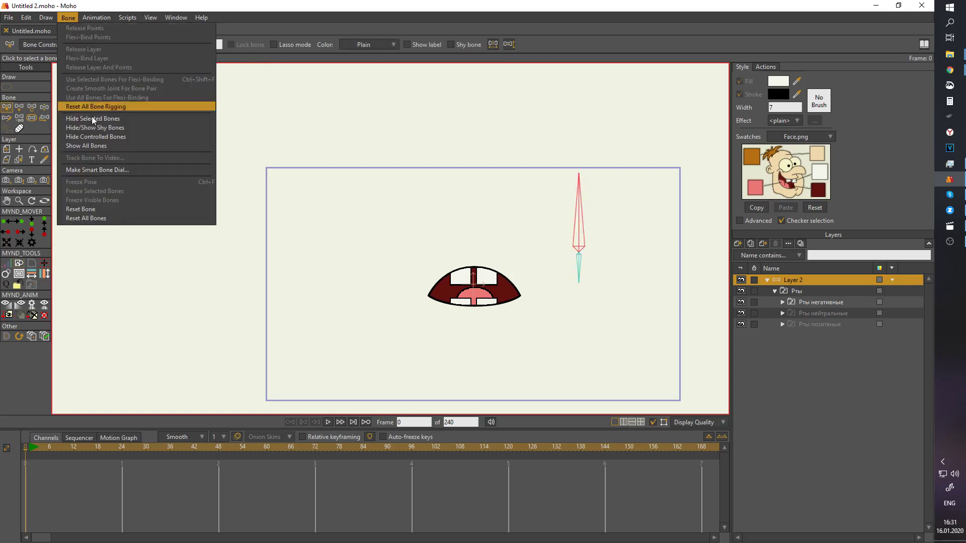
left_click(105, 171)
left_click(246, 128)
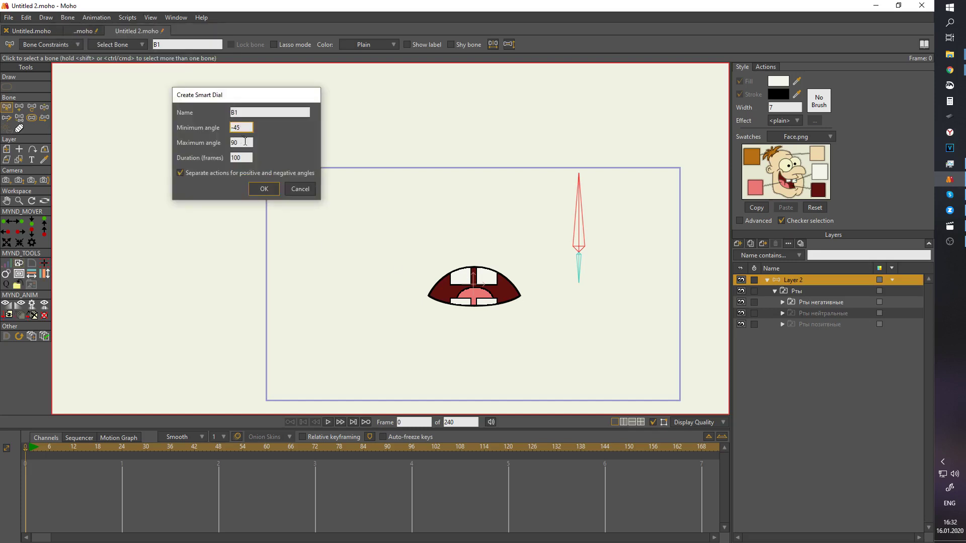
left_click_drag(245, 142, 222, 144)
type("45")
left_click(180, 172)
left_click_drag(245, 158, 192, 167)
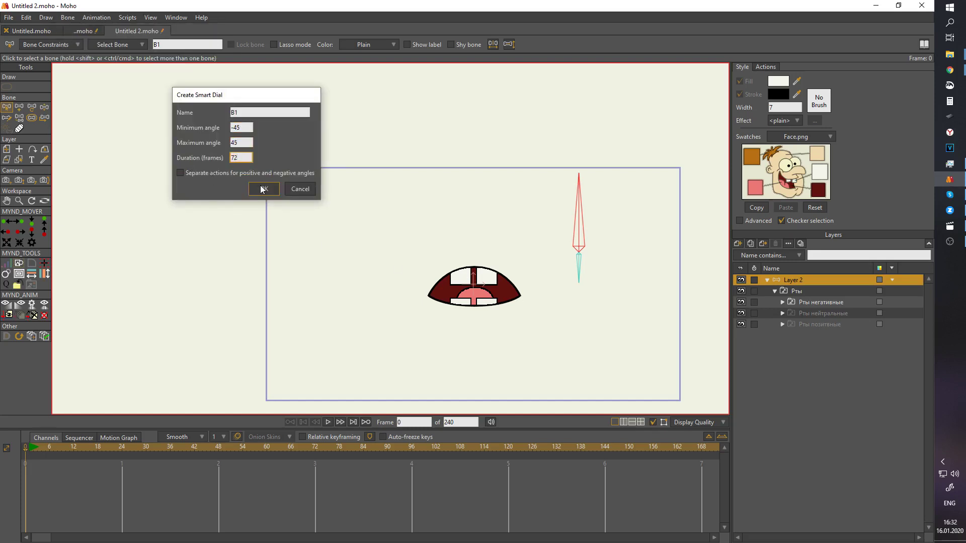
left_click(262, 189)
In the long bone's smart action, key its angle at 90 on frame 36 and 45 on frame 72.
key("t")
left_click_drag(30, 448, 171, 456)
left_click_drag(544, 210, 627, 211)
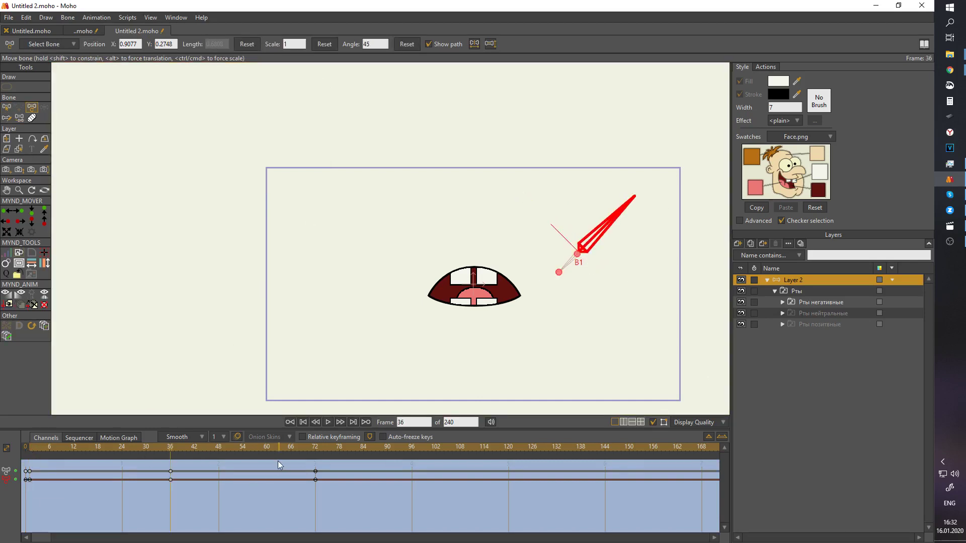
left_click(315, 451)
left_click_drag(544, 210, 572, 195)
left_click(172, 449)
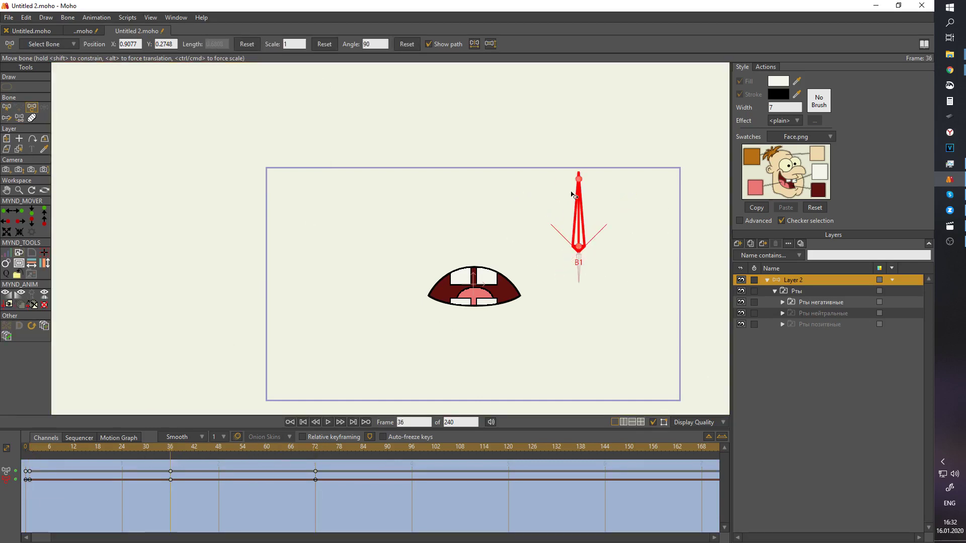
On frame 1 of the B1 action, switch the negative, neutral and positive mouth layers to "А )".
left_click(30, 446)
right_click(855, 303)
left_click(868, 360)
right_click(810, 314)
left_click(820, 371)
right_click(802, 325)
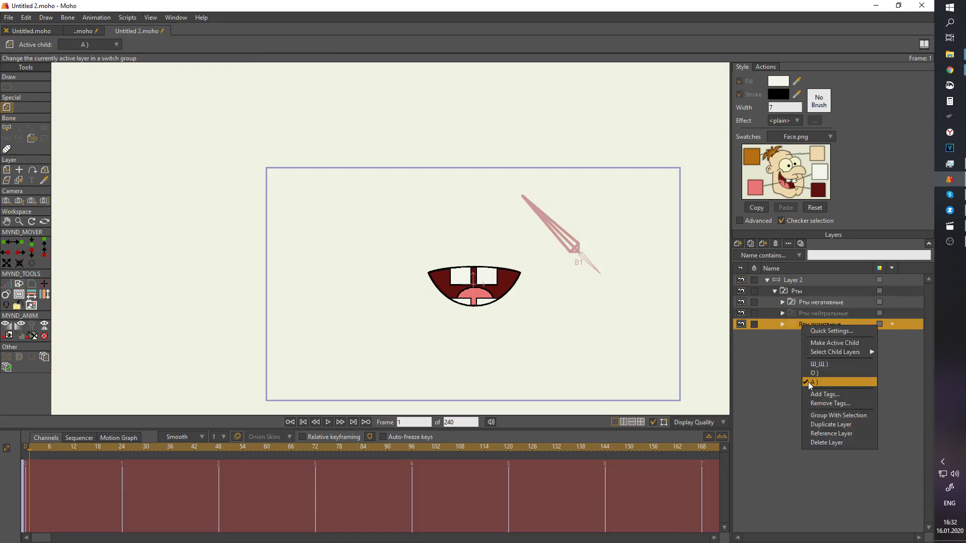
left_click(808, 382)
right_click(830, 303)
left_click(846, 360)
On frame 36 of the B1 action, switch the negative, neutral and positive mouth layers to "О )".
left_click_drag(117, 447, 170, 448)
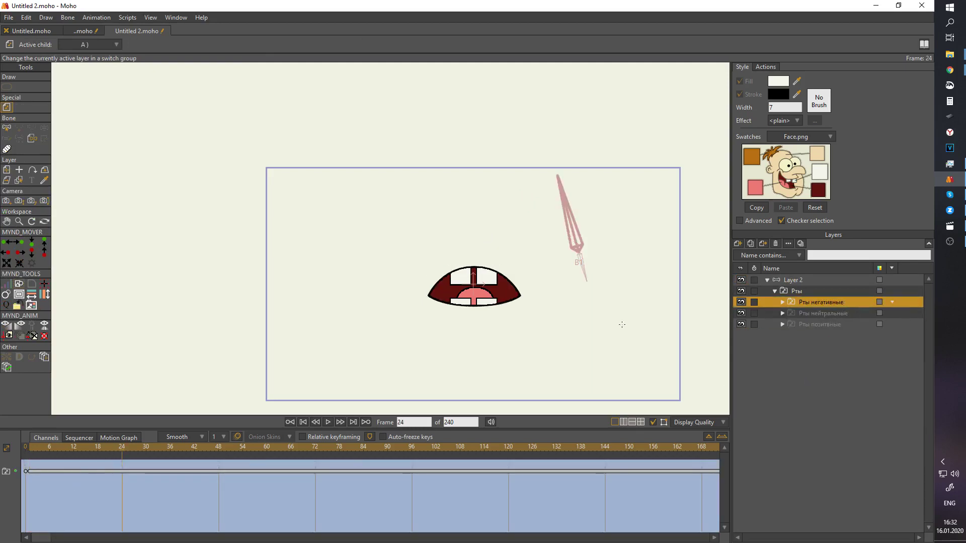
right_click(820, 303)
left_click(833, 351)
right_click(804, 313)
left_click(812, 362)
right_click(804, 324)
left_click(820, 372)
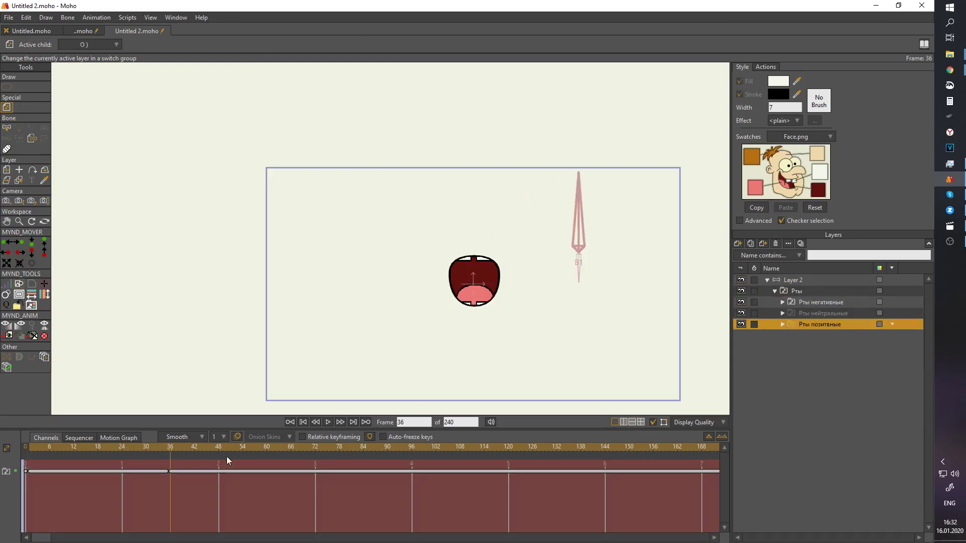
On frame 71 of the B1 action, switch the negative, neutral and positive mouth layers to "Ш_Щ )".
left_click_drag(302, 448, 313, 446)
right_click(801, 291)
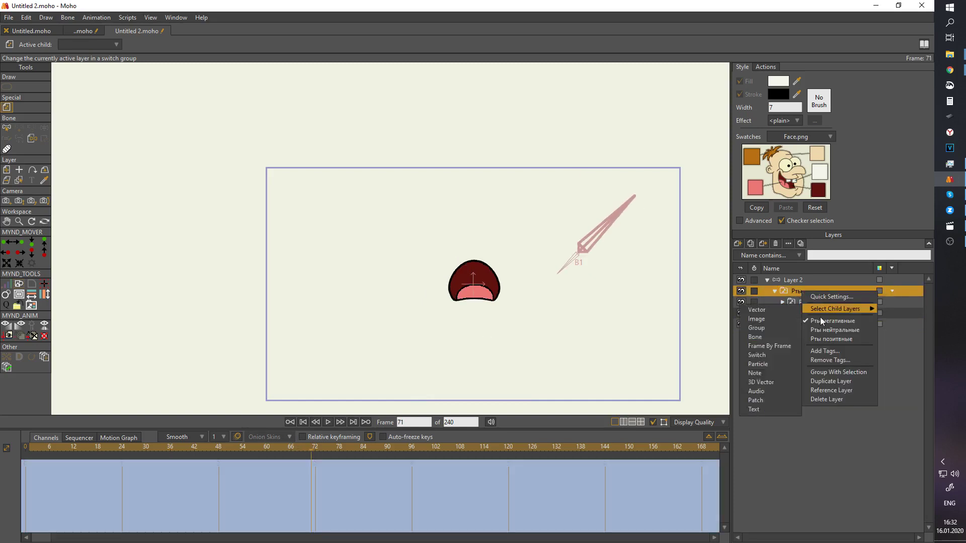
right_click(794, 302)
left_click(813, 341)
right_click(806, 314)
left_click(824, 352)
right_click(801, 324)
left_click(820, 363)
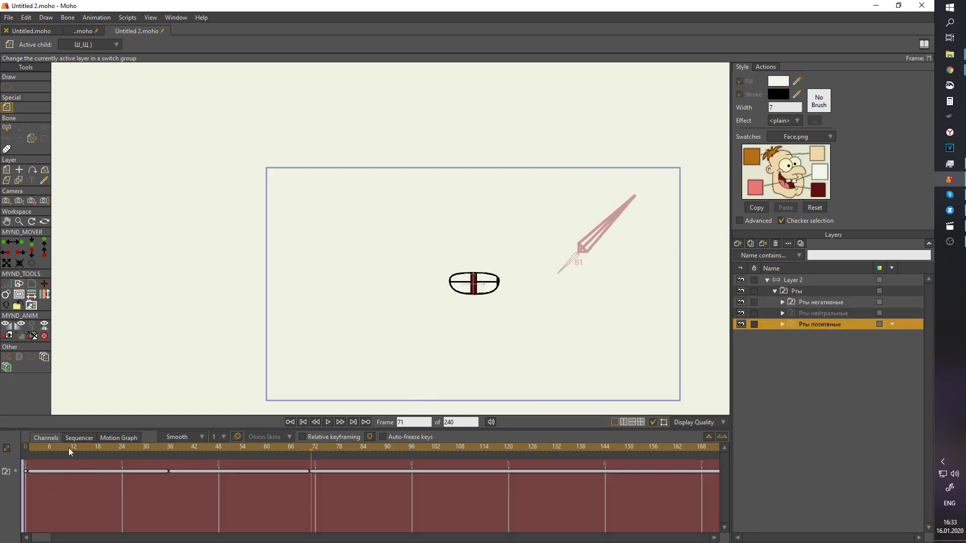
Return to the Mainline action and select the bone layer "Layer 2".
left_click(766, 68)
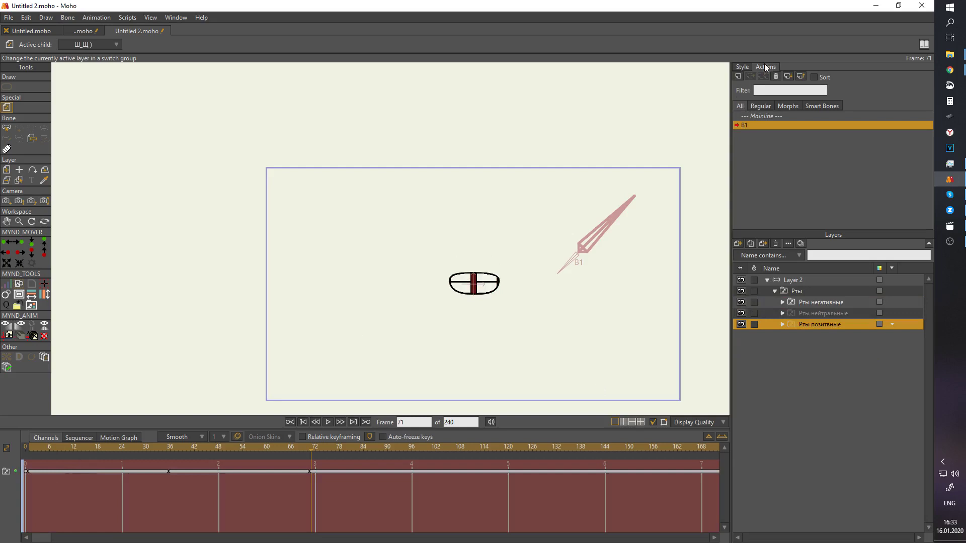
double_click(759, 117)
left_click(800, 281)
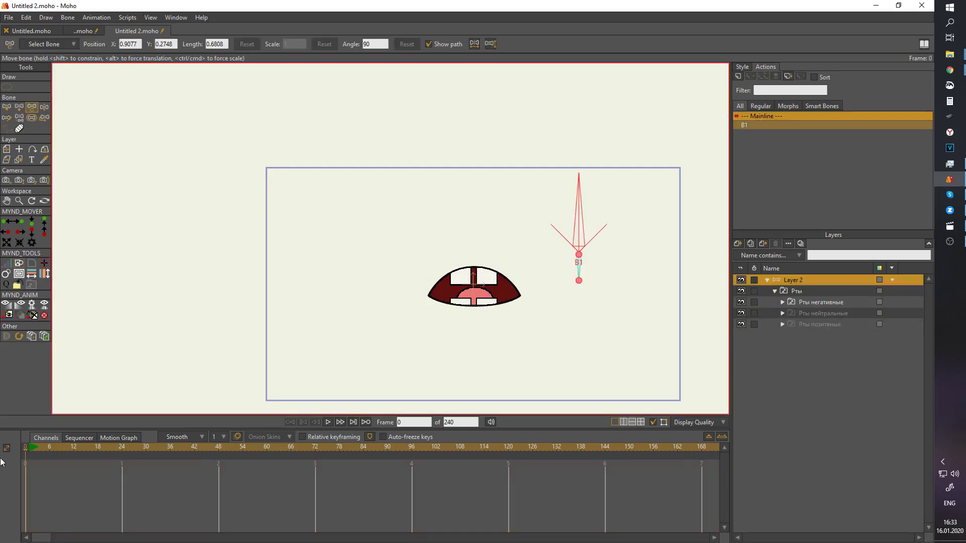
Rotate the B1 dial on frame 1 to test the mouth switching, and delete the test keys.
left_click(30, 447)
left_click_drag(565, 215, 613, 187)
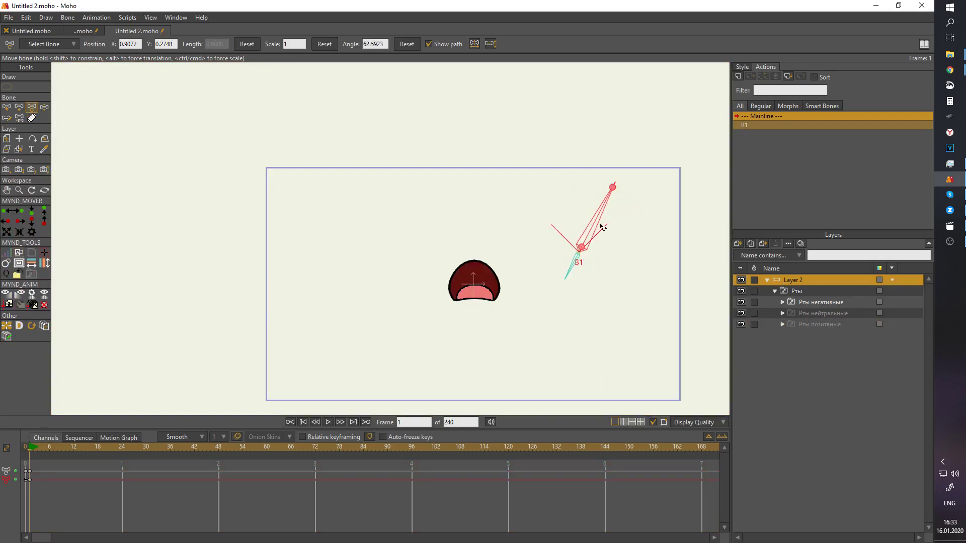
left_click_drag(602, 228, 527, 200)
left_click_drag(35, 469, 29, 488)
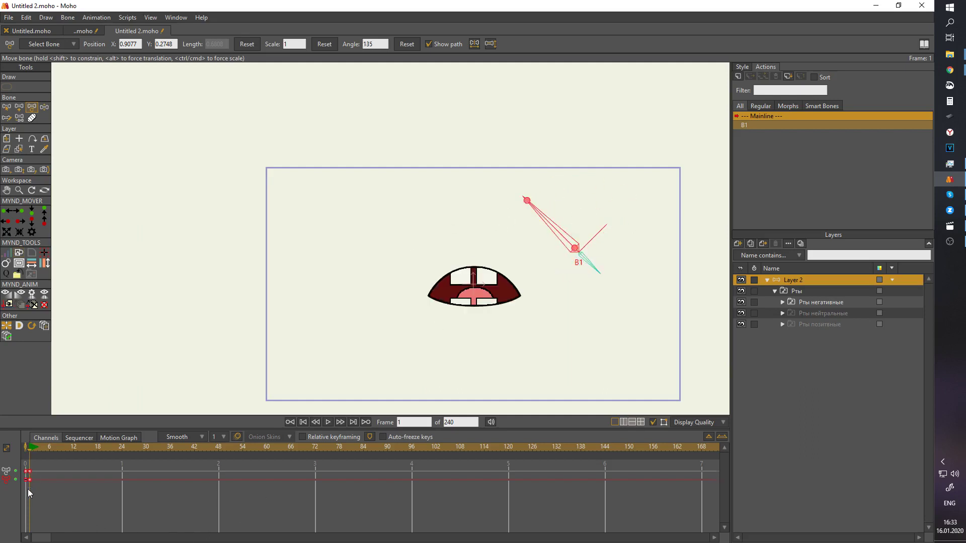
key("Delete")
key("Left")
Add a point bone beside the dial bones and make it the parent of both of them.
left_click_drag(582, 245, 601, 252)
key("b")
left_click(669, 269)
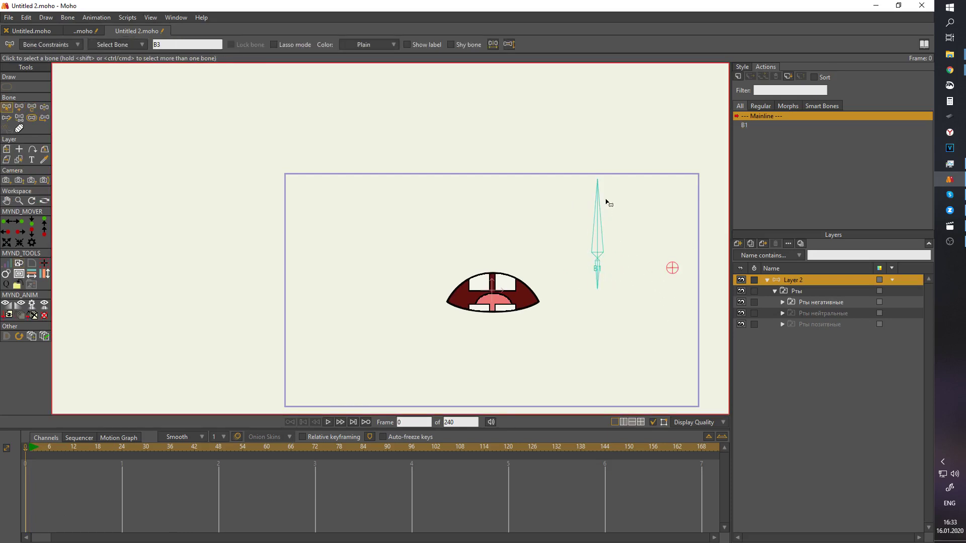
left_click(599, 229)
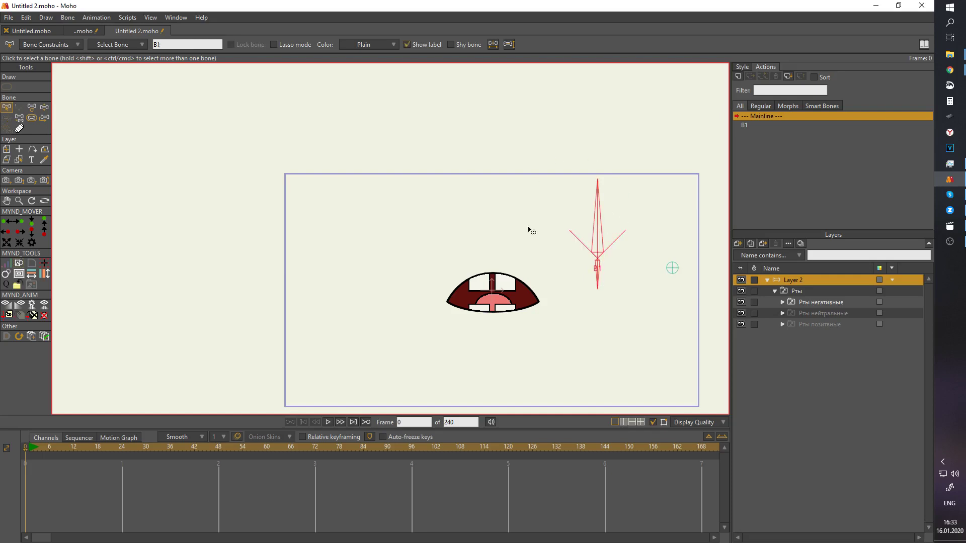
key("p")
left_click(668, 271)
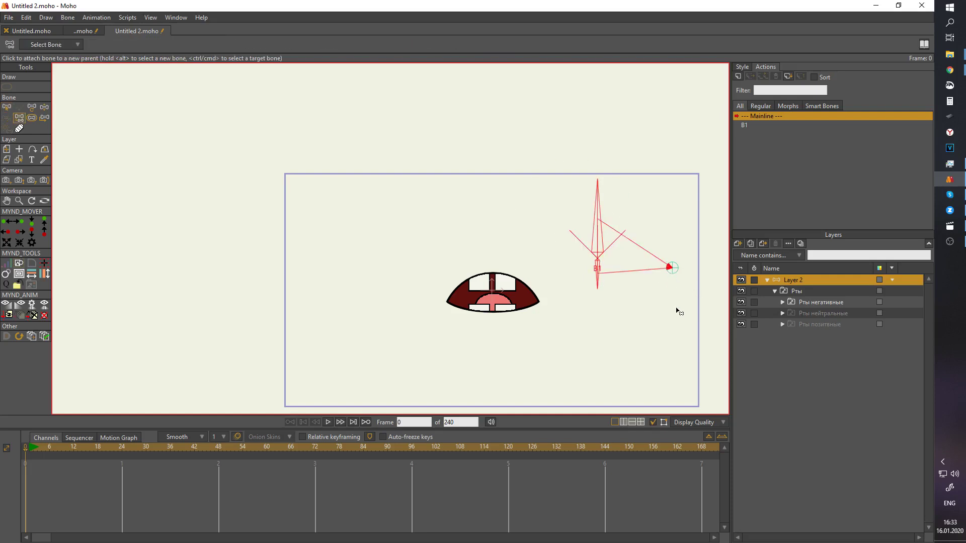
Nudge the new parent point bone to check that both dial bones move with it.
key("b")
left_click(666, 291)
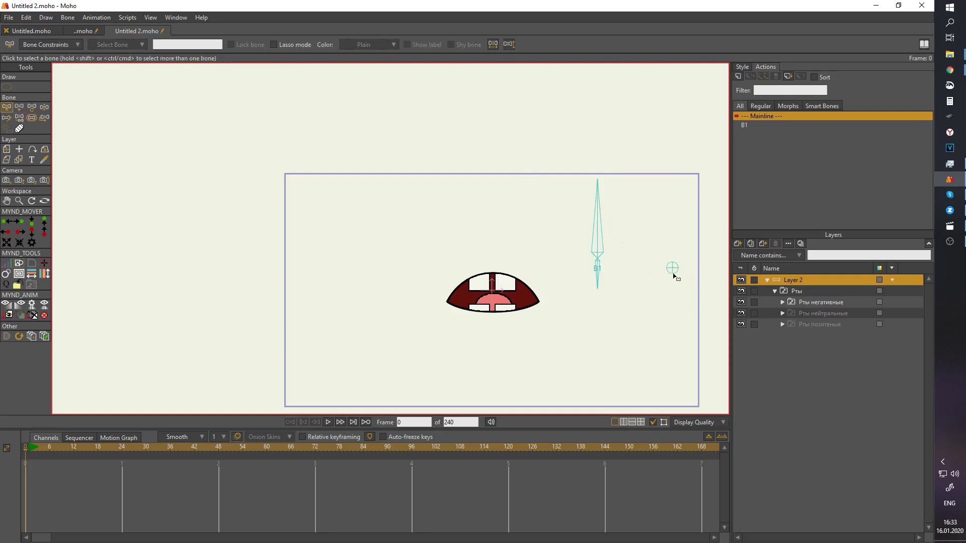
key("s")
key("t")
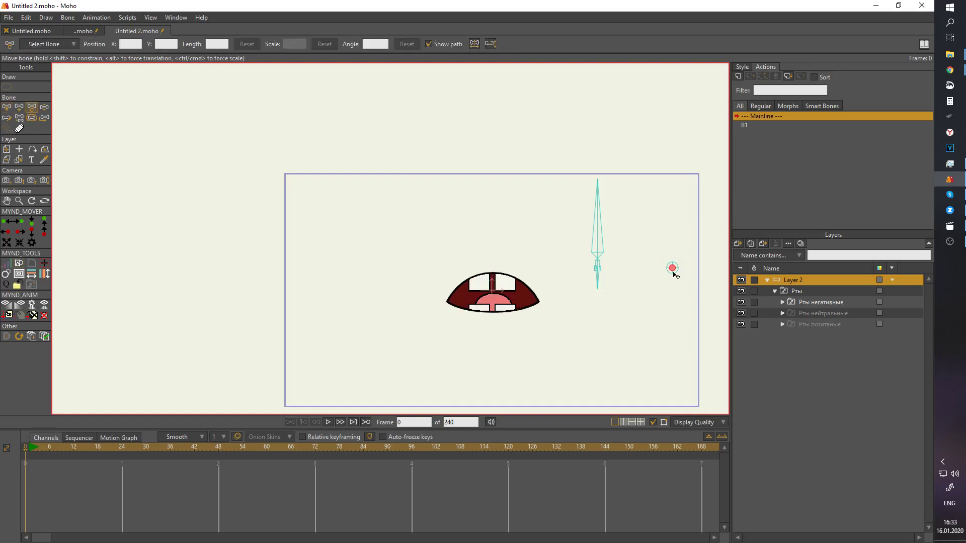
mouse_move(673, 266)
left_mouse_down()
mouse_move(649, 275)
mouse_move(672, 268)
left_mouse_up()
left_click_drag(610, 262, 625, 261)
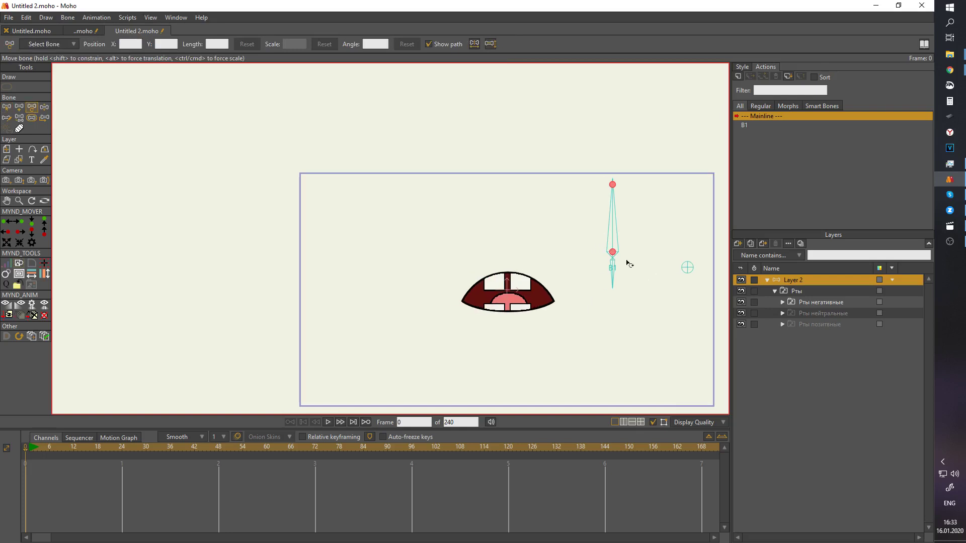
Make a smart bone dial from the short bone B2 with angles -45 to 45 and a duration of 72 frames.
key("b")
left_click(610, 281)
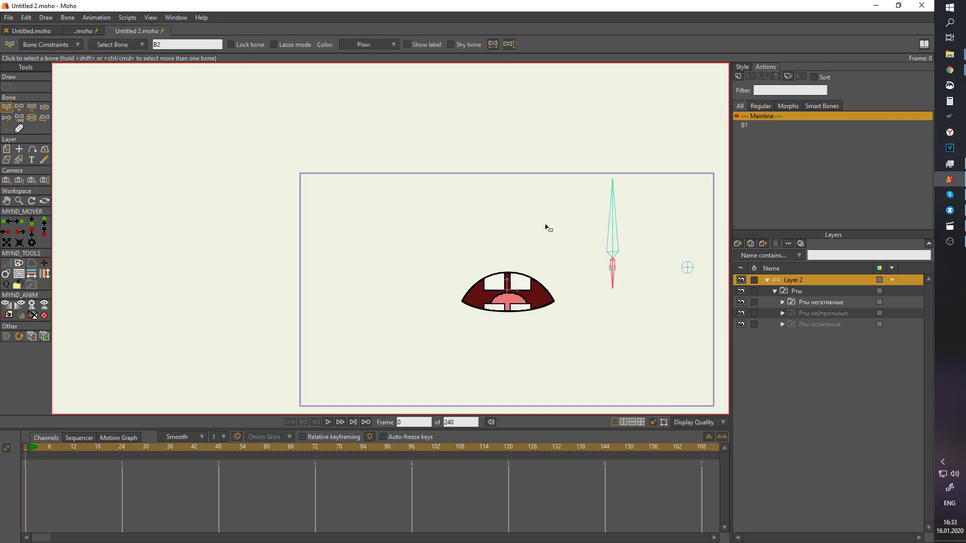
left_click(78, 18)
left_click(119, 171)
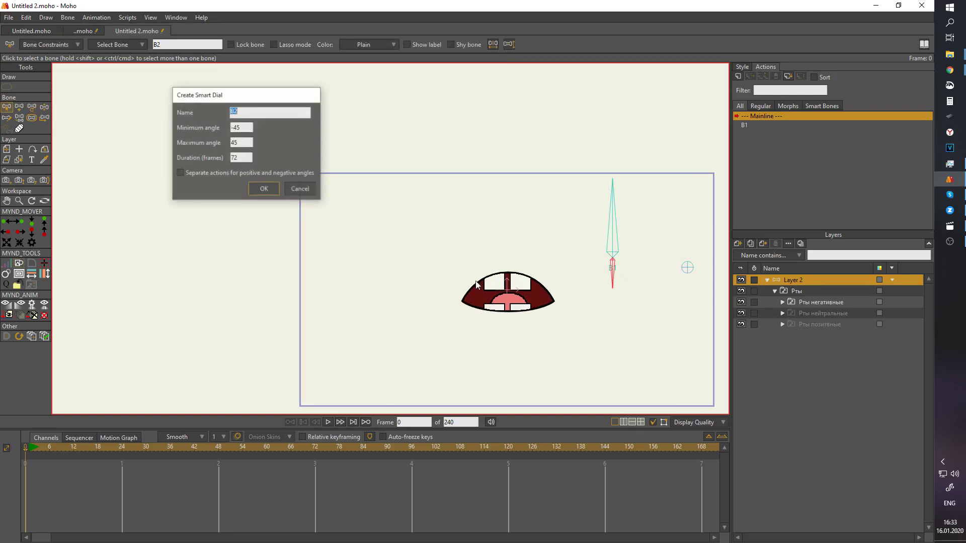
left_click(263, 190)
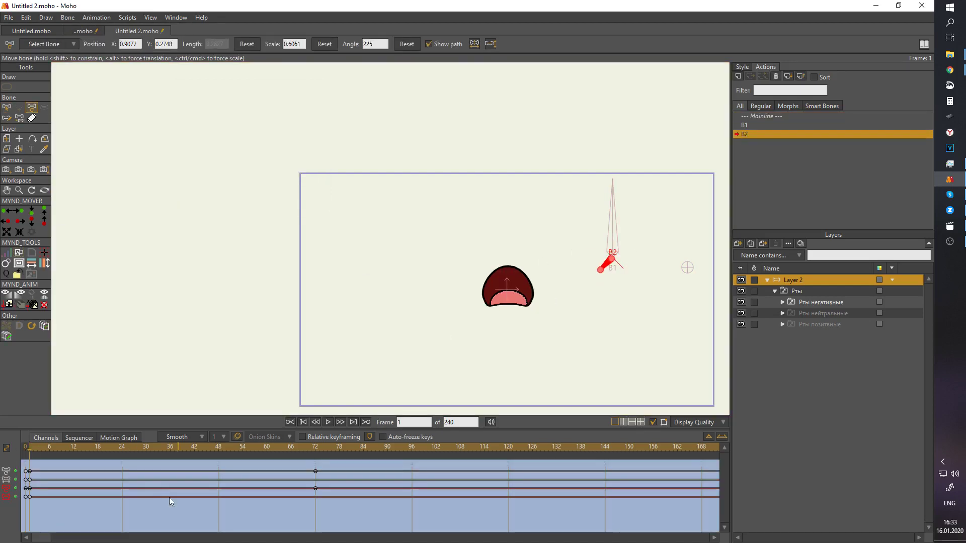
In the B2 action, key the short bone's angle at 270 on frame 36 and reset its scale to 1 on frame 1.
left_click(312, 449)
left_click(170, 448)
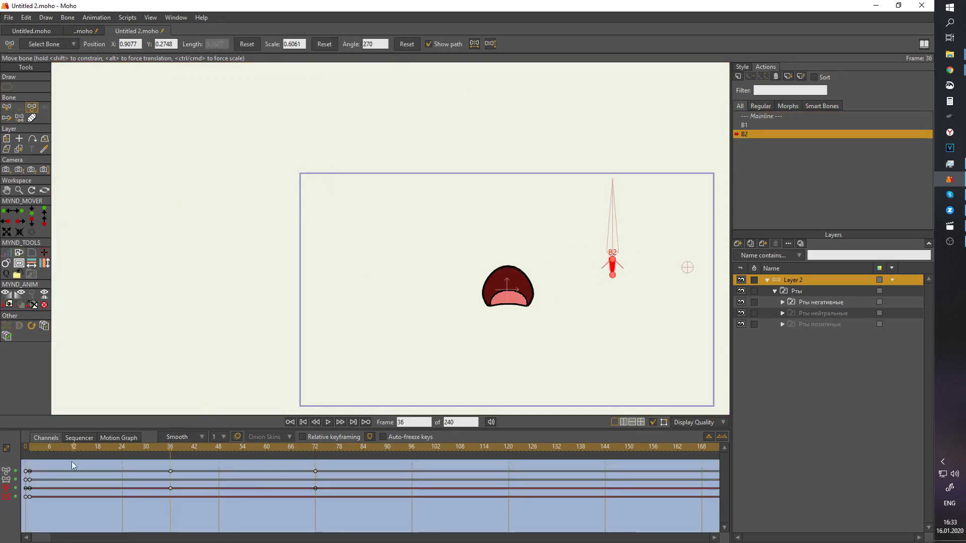
left_click_drag(31, 449, 171, 451)
left_click(30, 450)
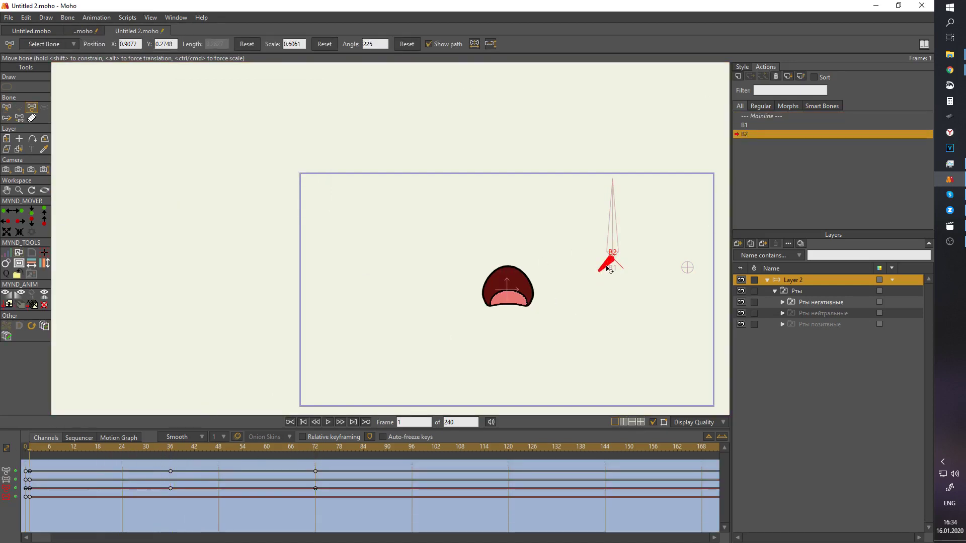
left_click(325, 44)
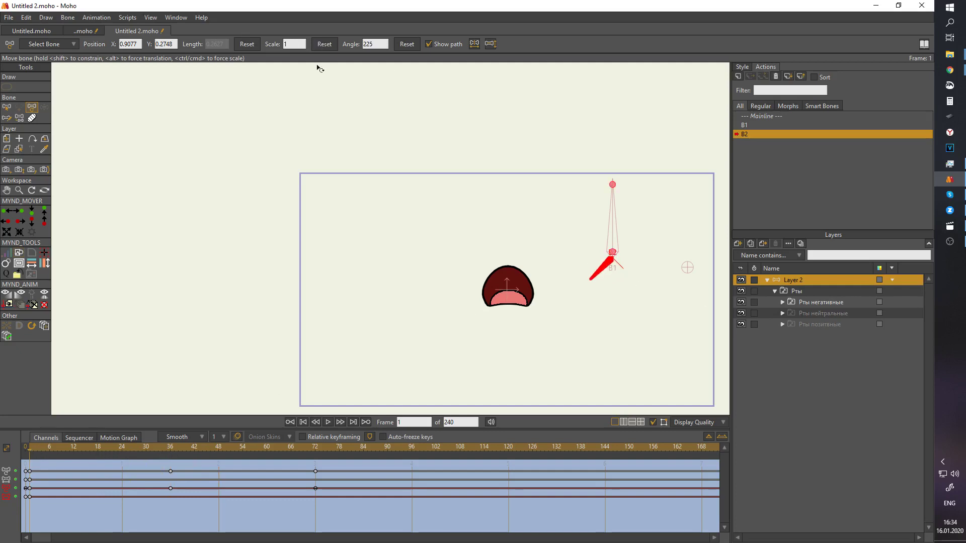
In the B2 action, delete the short bone's frame 1 scale key and key the Рты switch negative on frame 1, neutral on 36, positive at the end.
left_click(29, 497)
key("Delete")
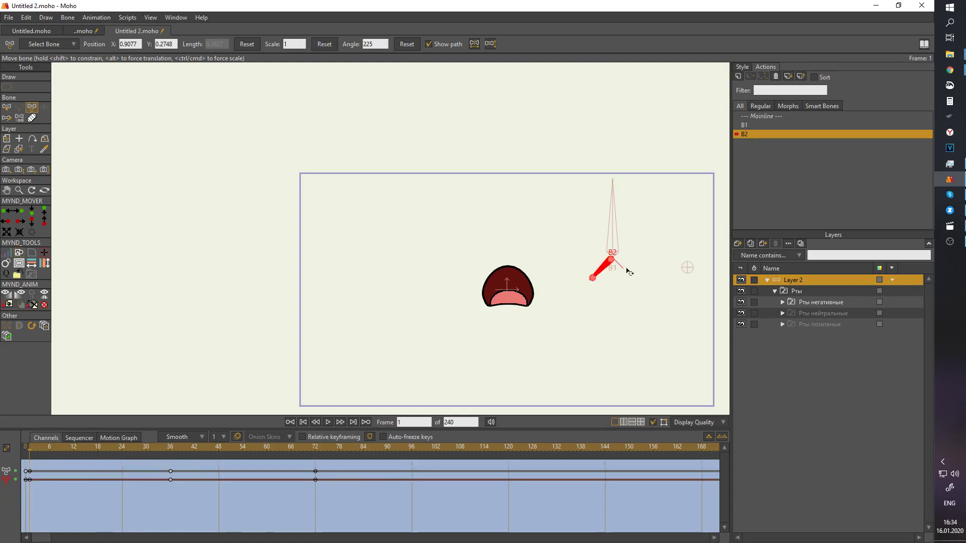
right_click(799, 290)
left_click(821, 318)
left_click(170, 449)
right_click(810, 291)
left_click(833, 328)
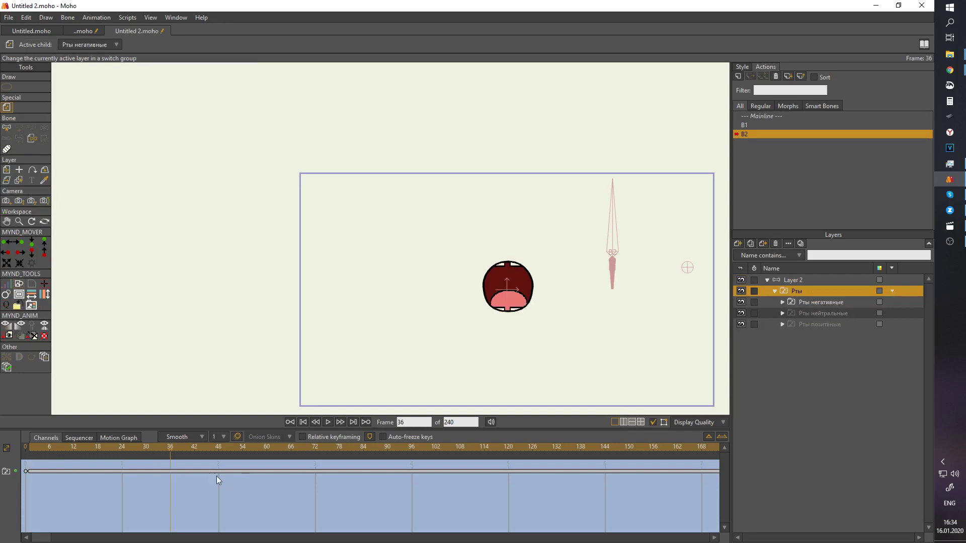
left_click(307, 449)
right_click(825, 290)
left_click(832, 339)
Return to the mainline at frame 1 and make the bone layer Layer 2 active.
double_click(759, 116)
left_click_drag(36, 448, 29, 450)
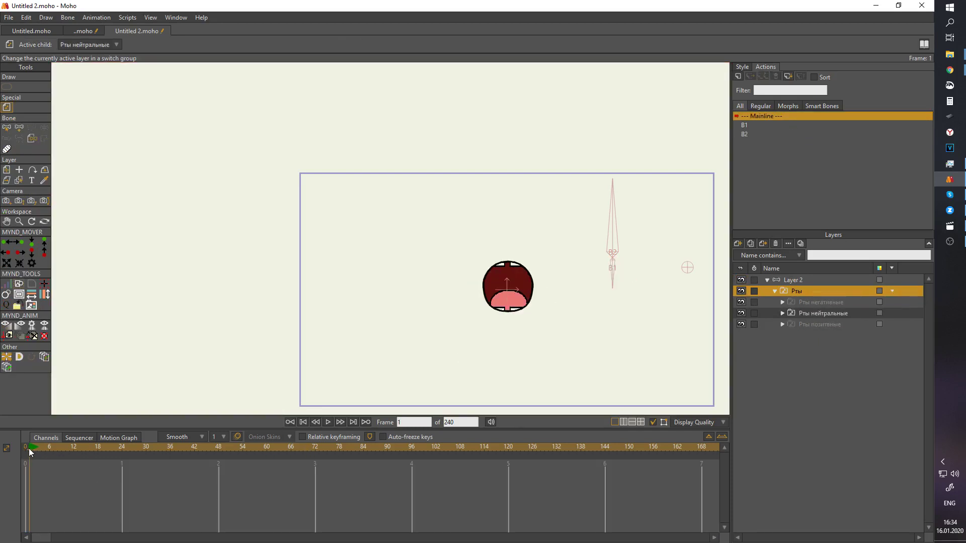
left_click(837, 279)
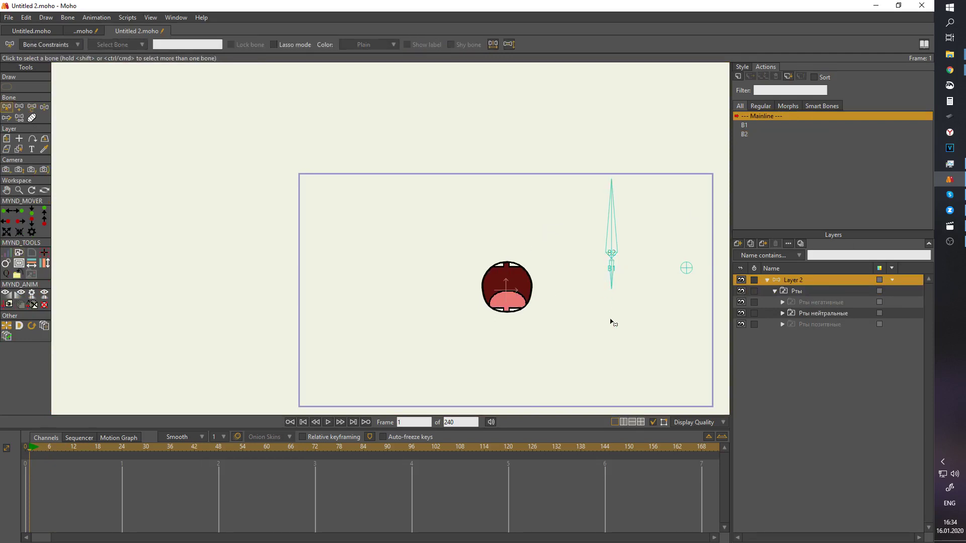
Rotate the long B1 and short B2 dials in various combinations to check mouth shapes across all three moods, ending with both at centre.
key("t")
mouse_move(651, 196)
left_mouse_down()
mouse_move(557, 233)
mouse_move(693, 197)
mouse_move(597, 186)
mouse_move(700, 182)
mouse_move(587, 179)
mouse_move(675, 181)
mouse_move(647, 179)
mouse_move(657, 183)
left_mouse_up()
left_click(636, 270)
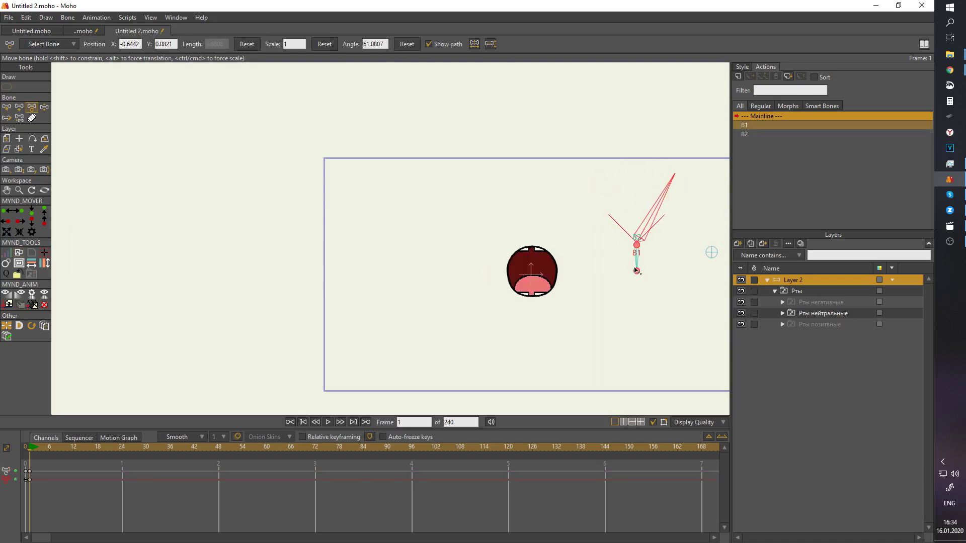
mouse_move(636, 271)
left_mouse_down()
mouse_move(620, 257)
mouse_move(640, 272)
mouse_move(674, 258)
mouse_move(627, 261)
left_mouse_up()
left_click_drag(657, 206, 624, 198)
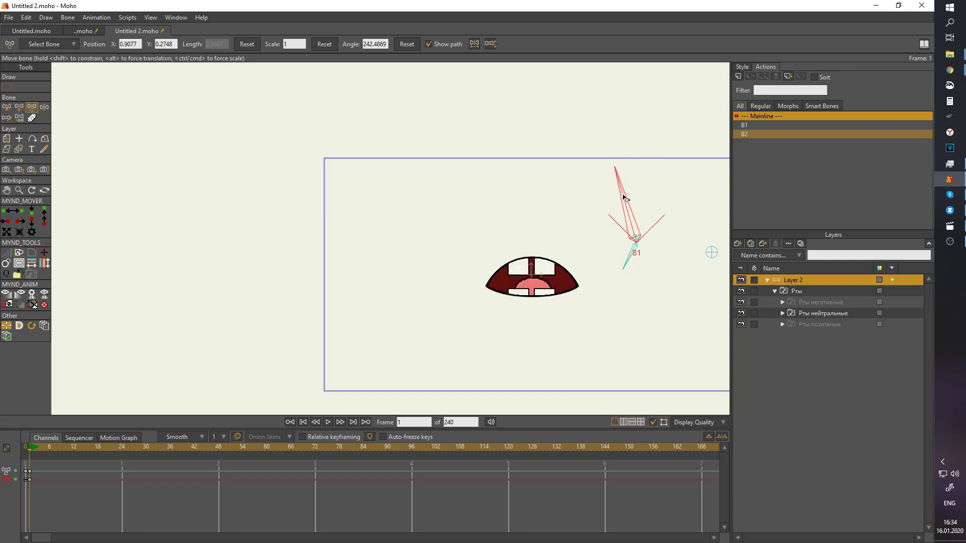
left_click_drag(625, 258, 588, 244)
left_click_drag(576, 206, 607, 207)
left_click_drag(602, 258, 578, 257)
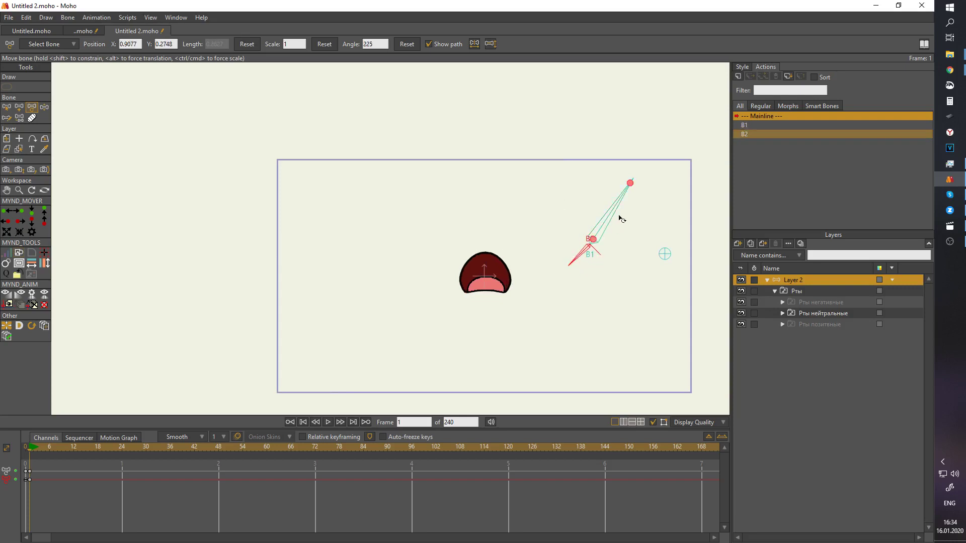
left_click_drag(617, 214, 540, 209)
left_click_drag(579, 255, 659, 228)
left_click_drag(572, 213, 594, 260)
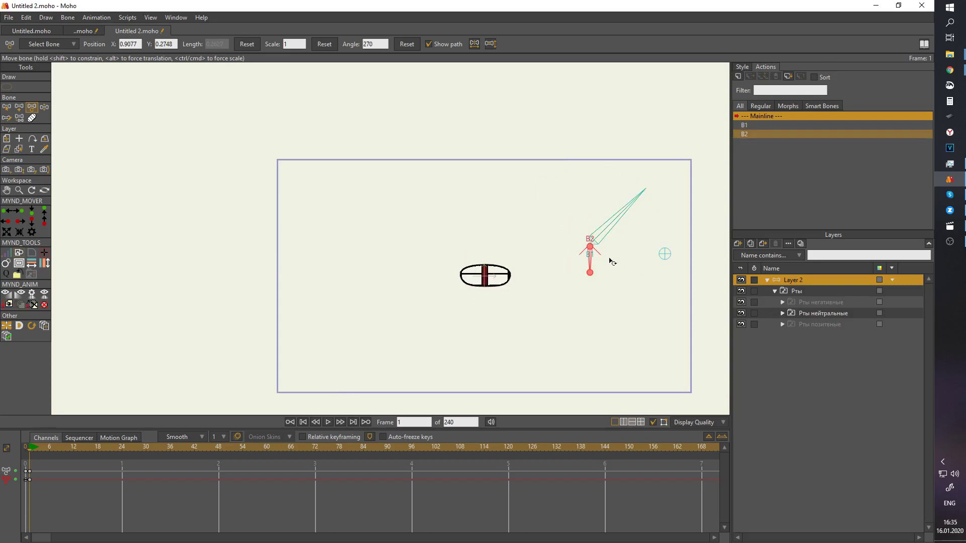
left_click_drag(618, 217, 598, 199)
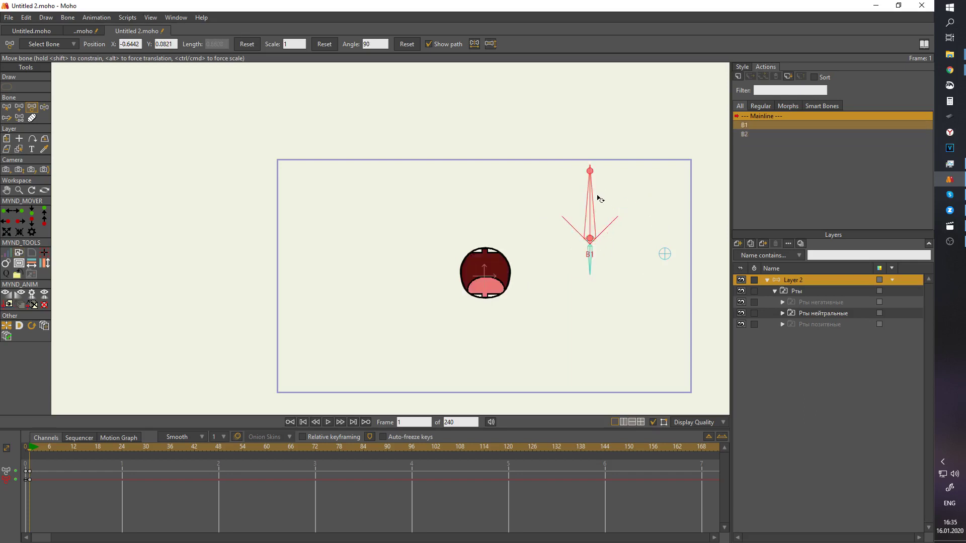